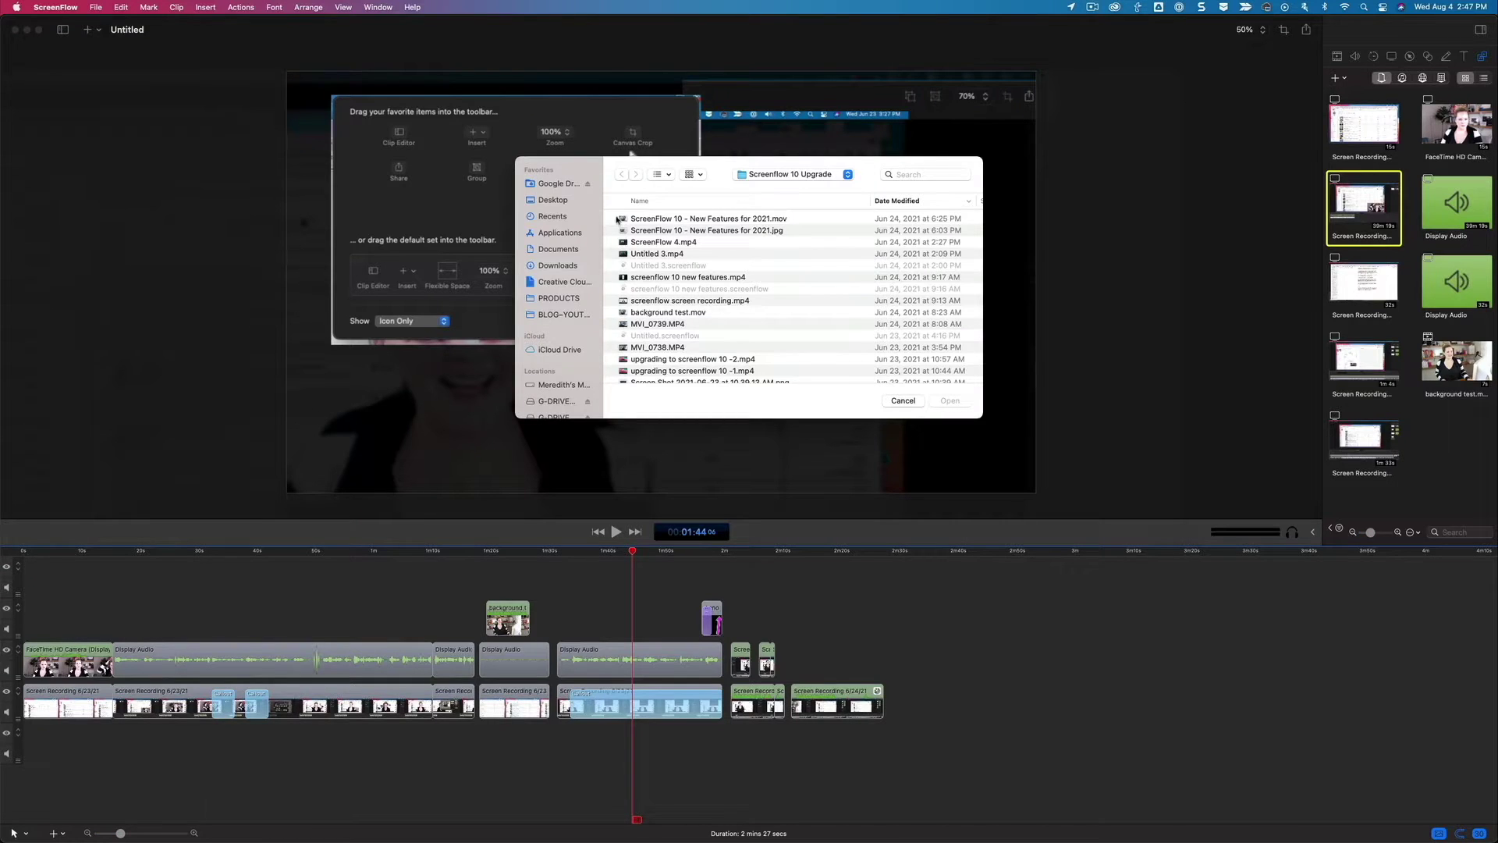
Step: Import ES_Miniboss - Lasse Lyx.mp3 from the Desktop into the ScreenFlow project
click(551, 201)
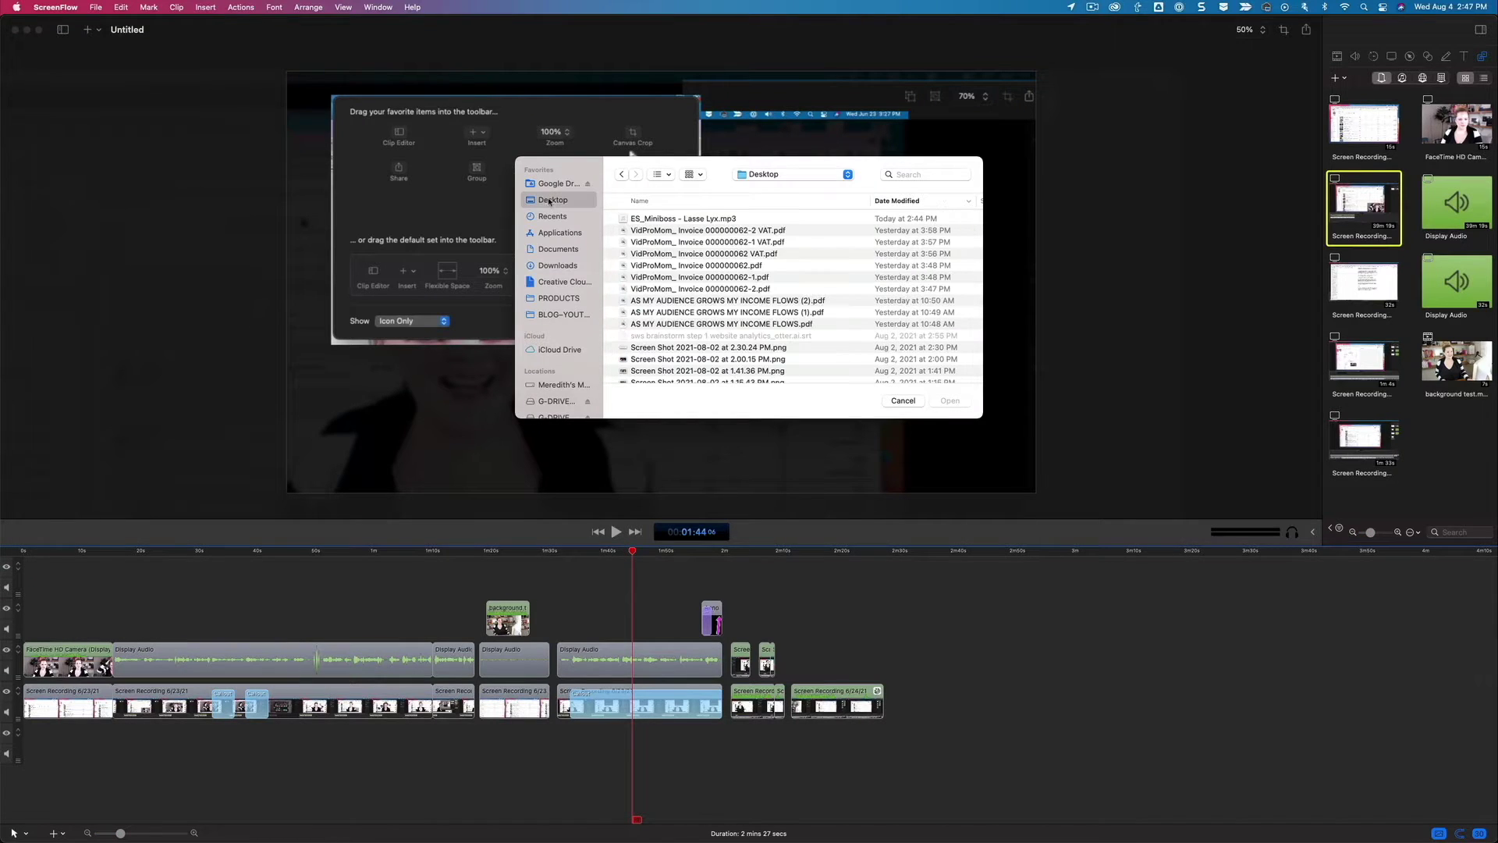
click(652, 219)
click(951, 400)
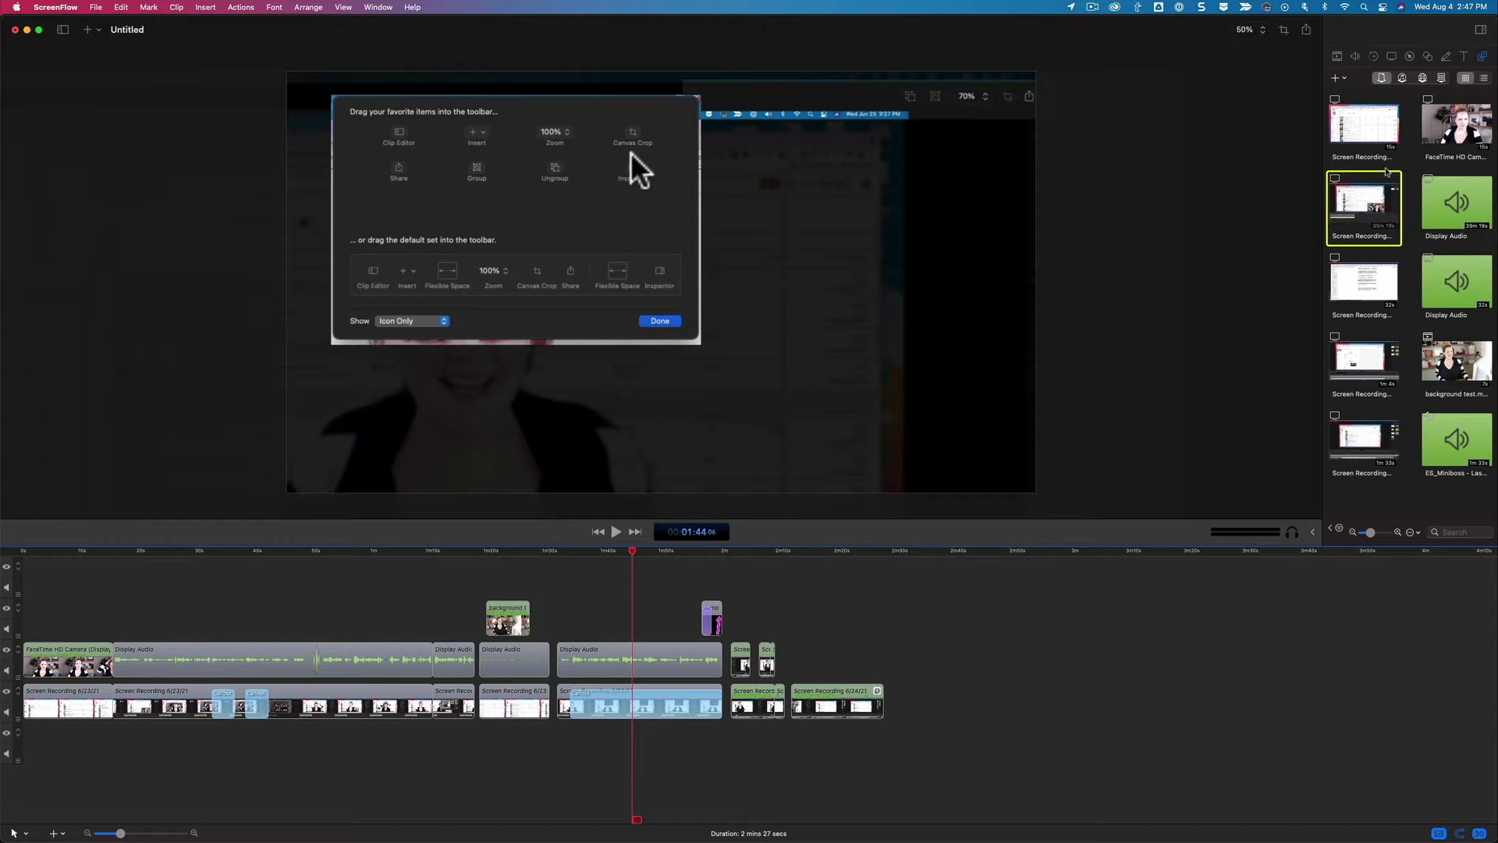
Step: Place the ES_Miniboss clip on the timeline as a new track below the existing clips
click(1459, 448)
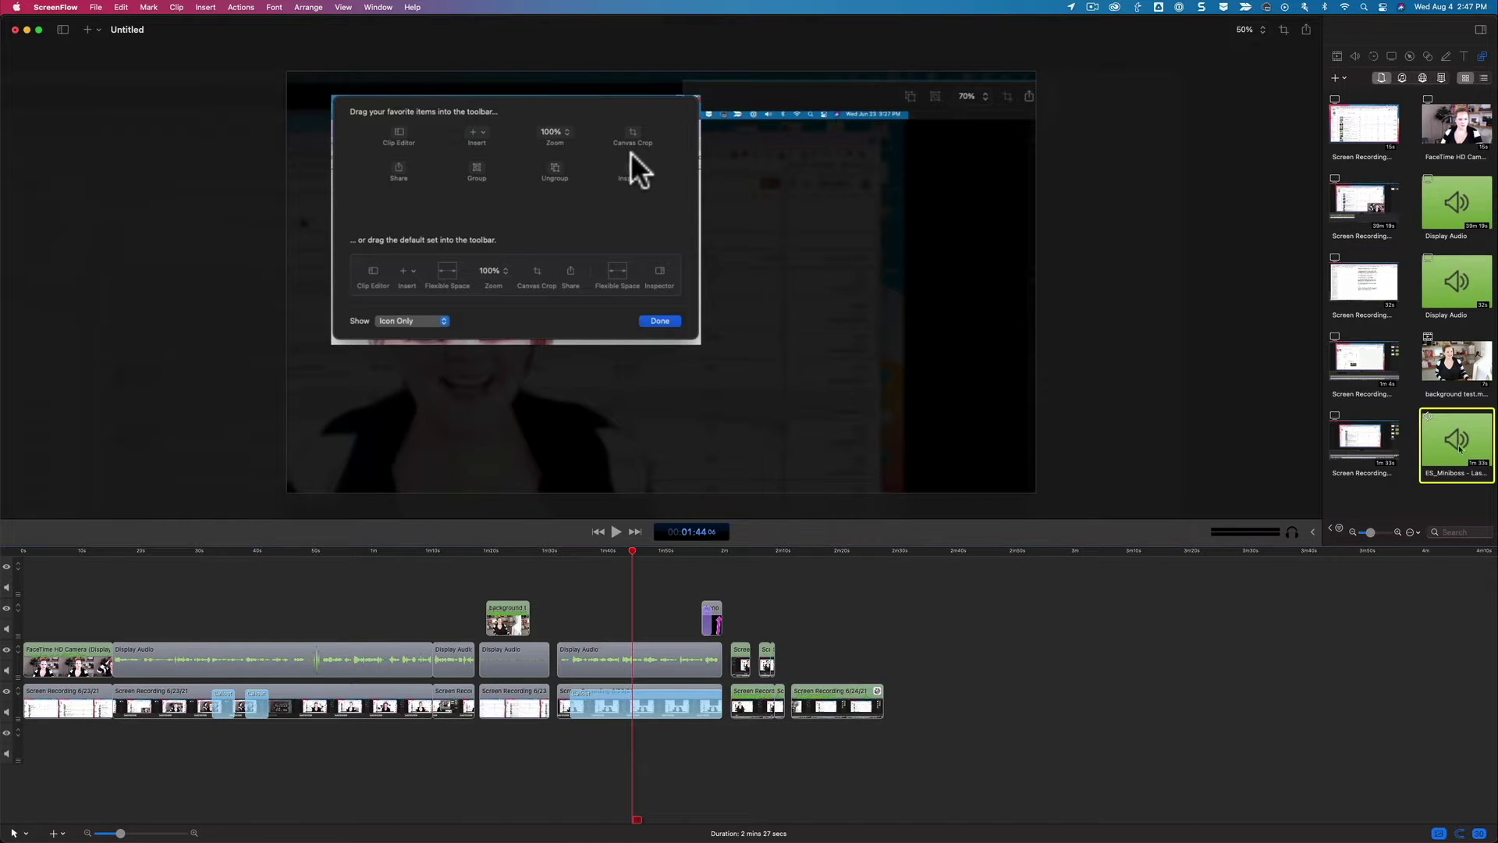
mouse_move(1459, 439)
mouse_down()
mouse_move(1097, 612)
mouse_move(759, 712)
mouse_move(559, 748)
mouse_up()
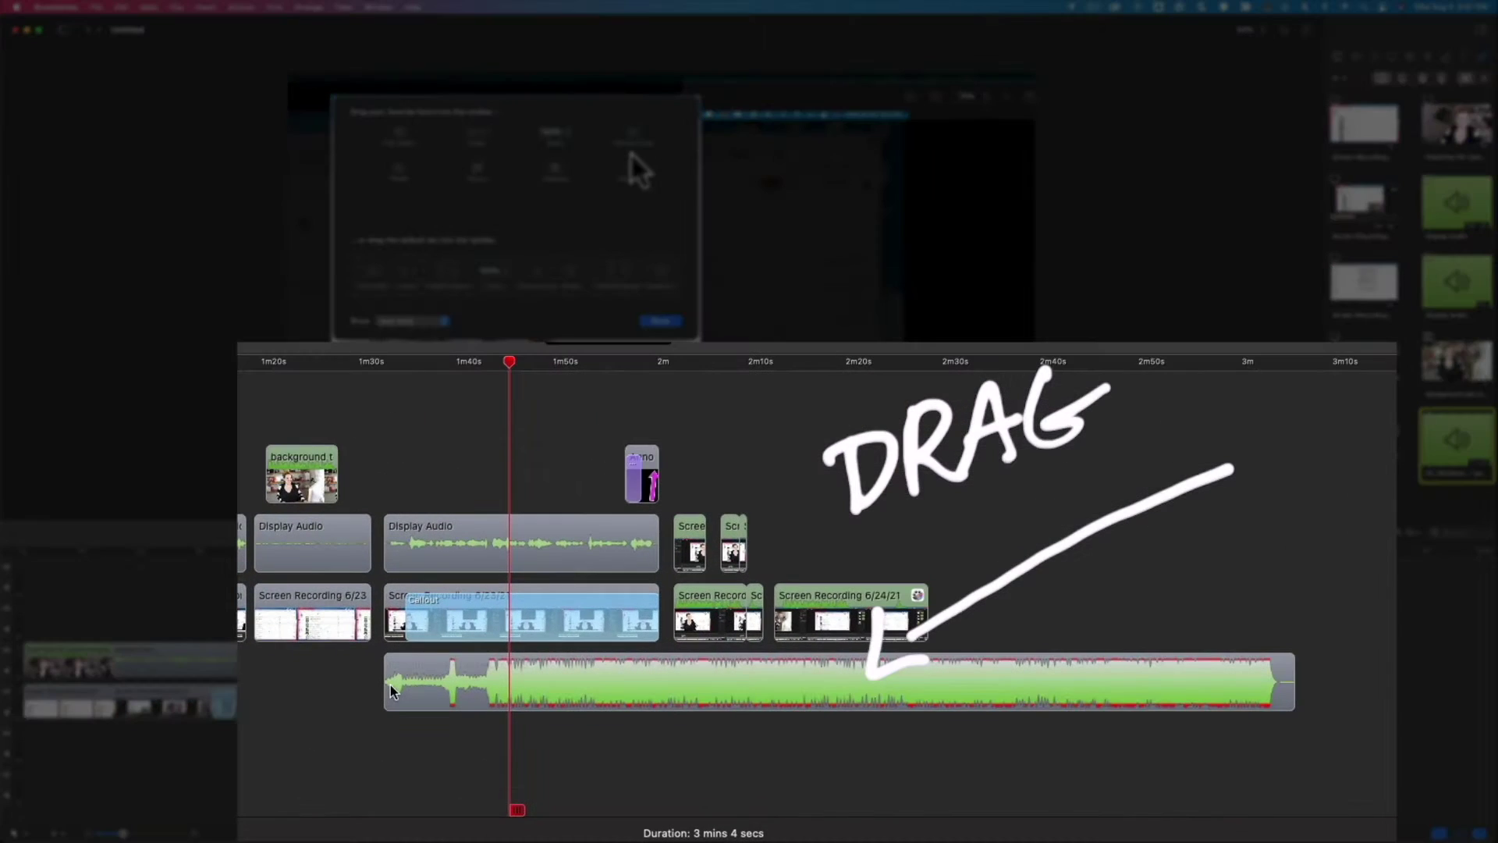
click(535, 685)
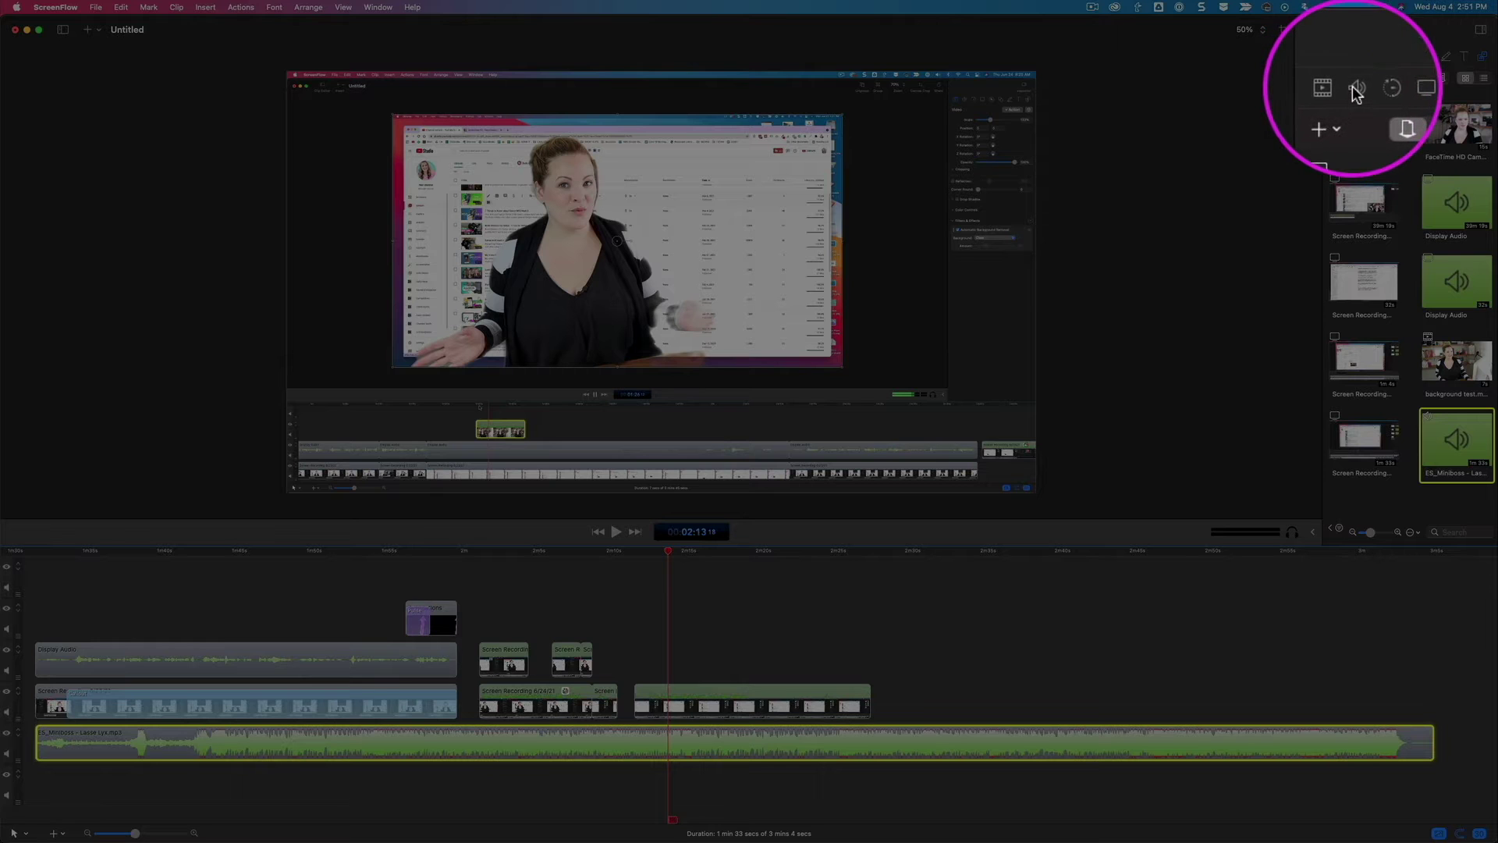
Step: Set the music clip's volume to about 78% in the Audio inspector
click(1355, 92)
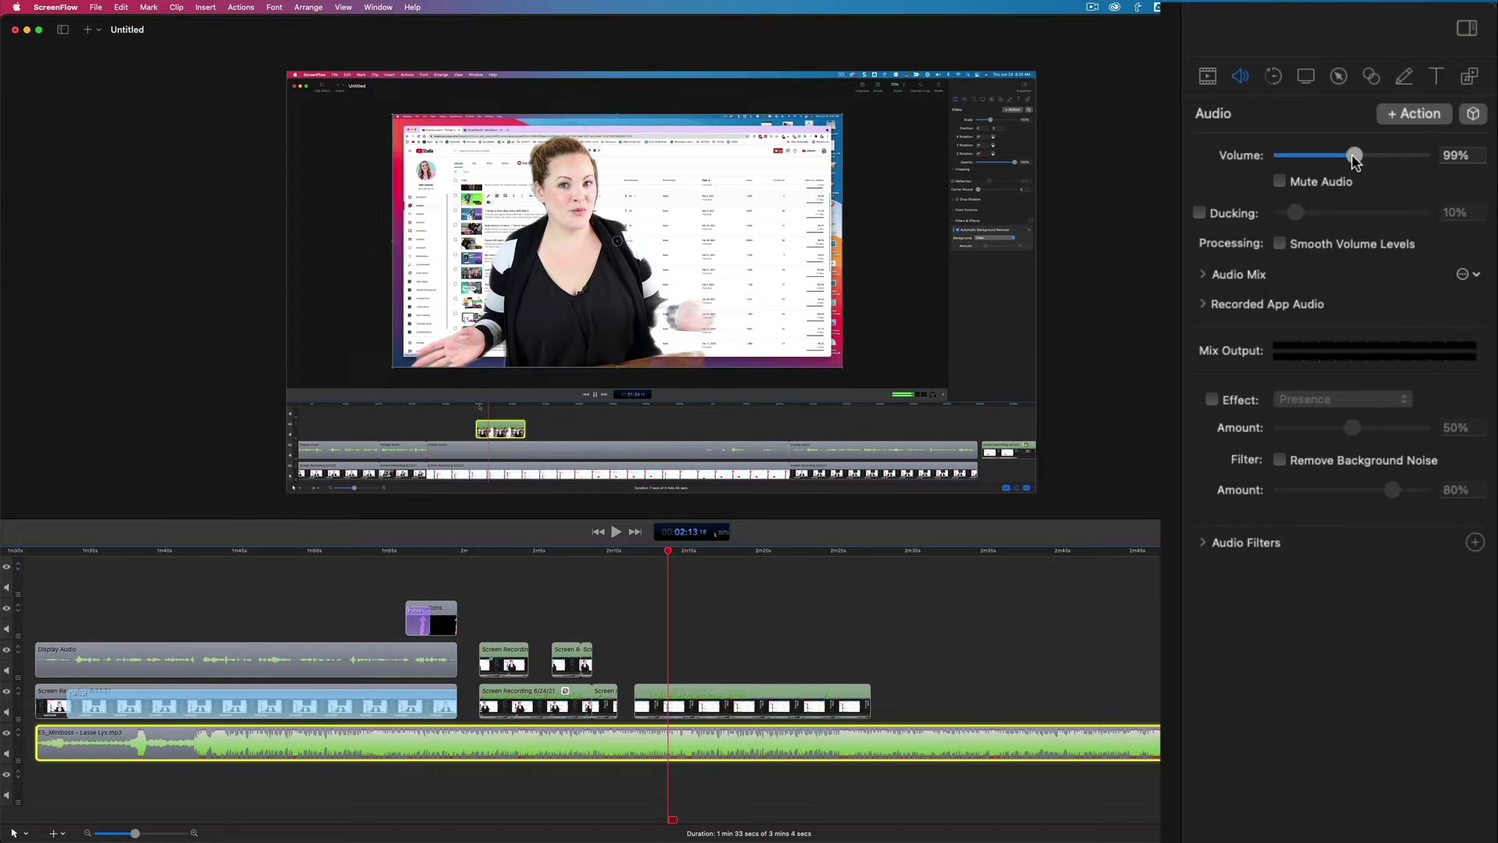
drag(1350, 158, 1295, 160)
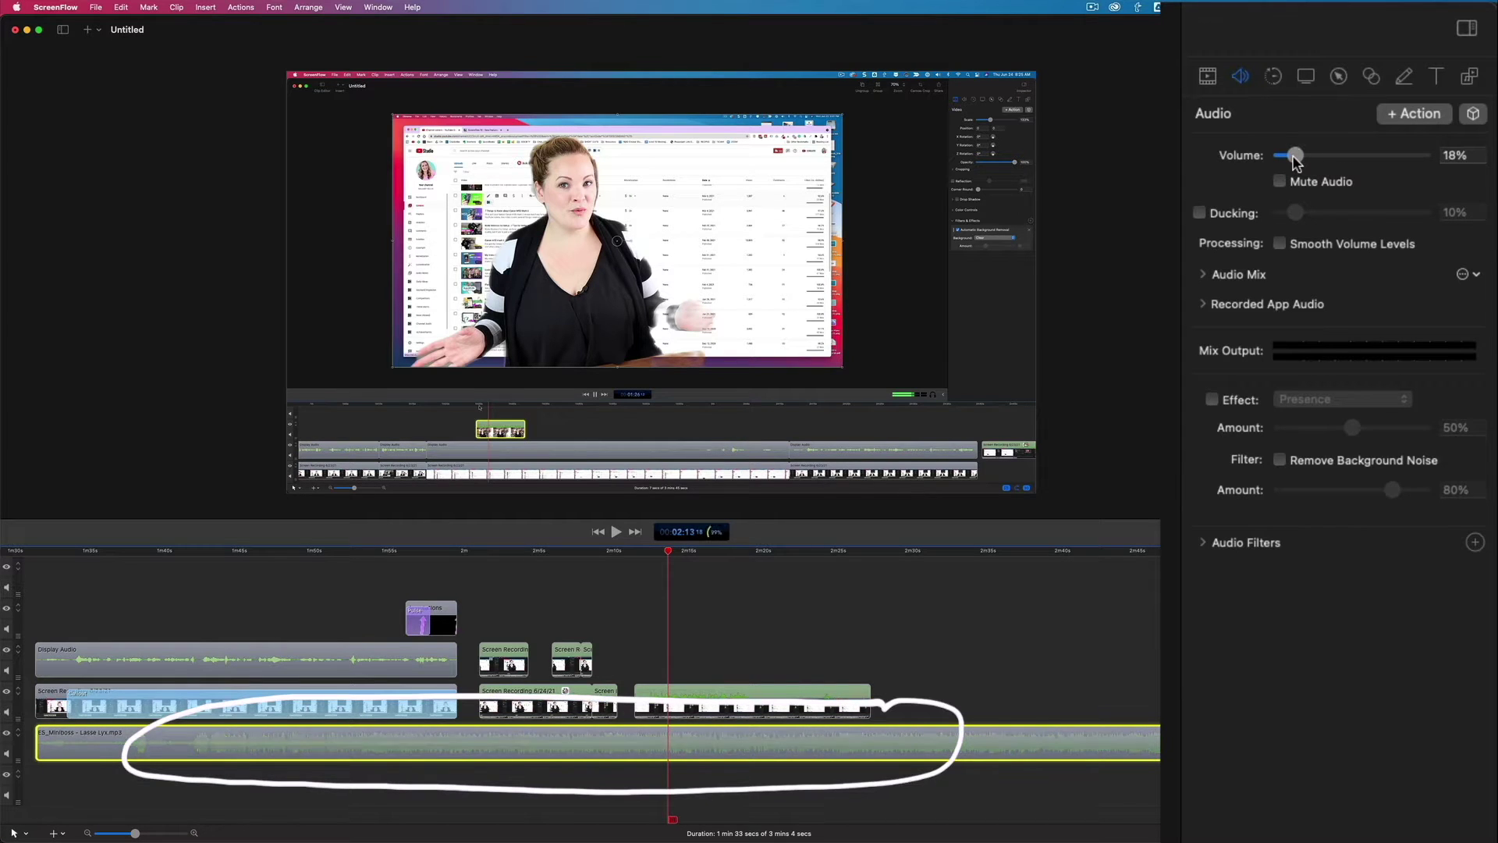
drag(1308, 160, 1411, 102)
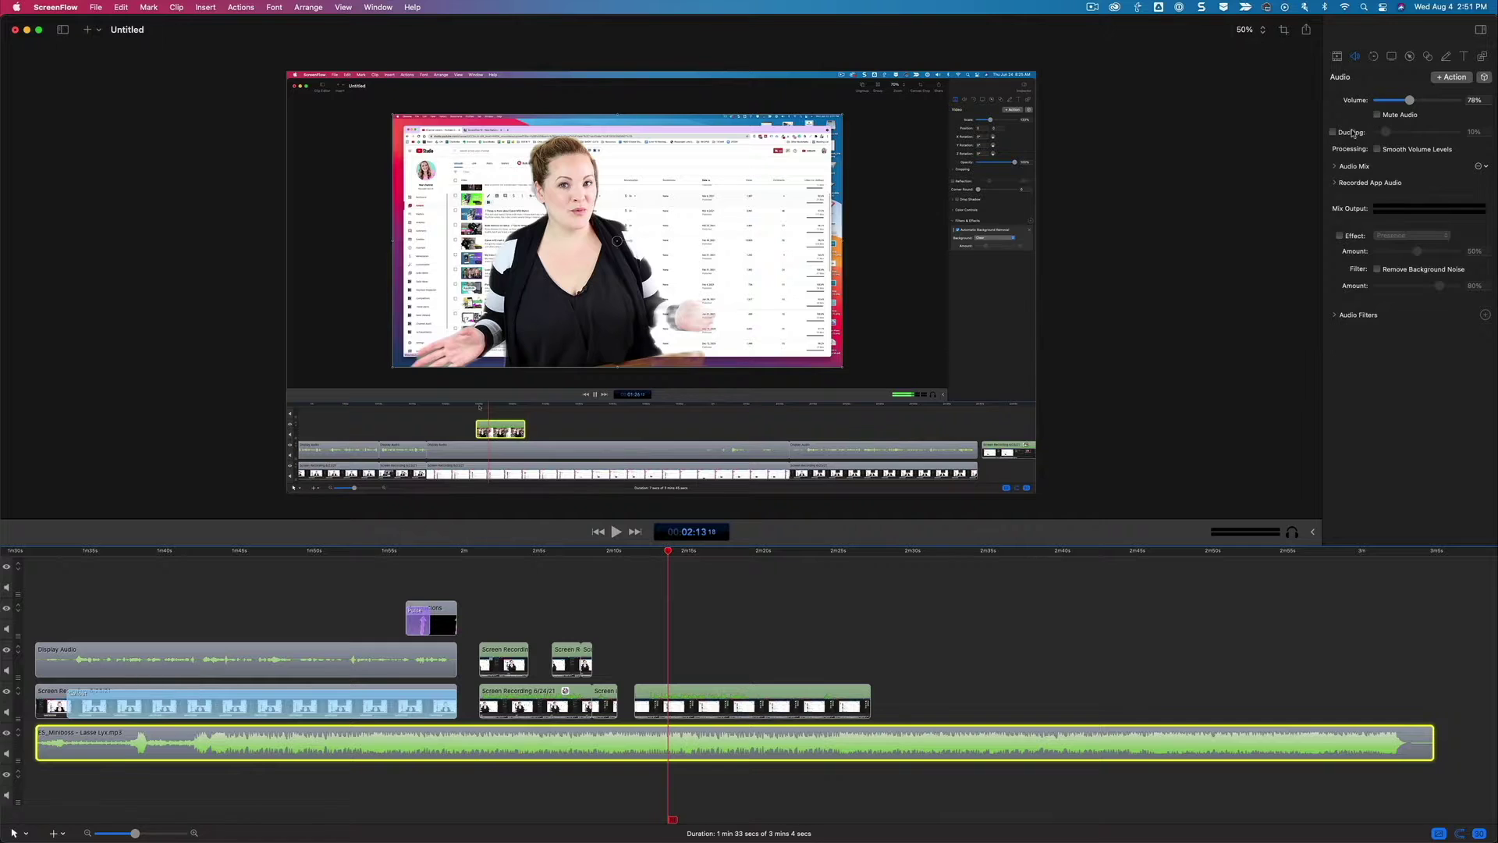
Step: Try ducking at 41%, leave ducking off, and enable Smooth Volume Levels
click(1332, 132)
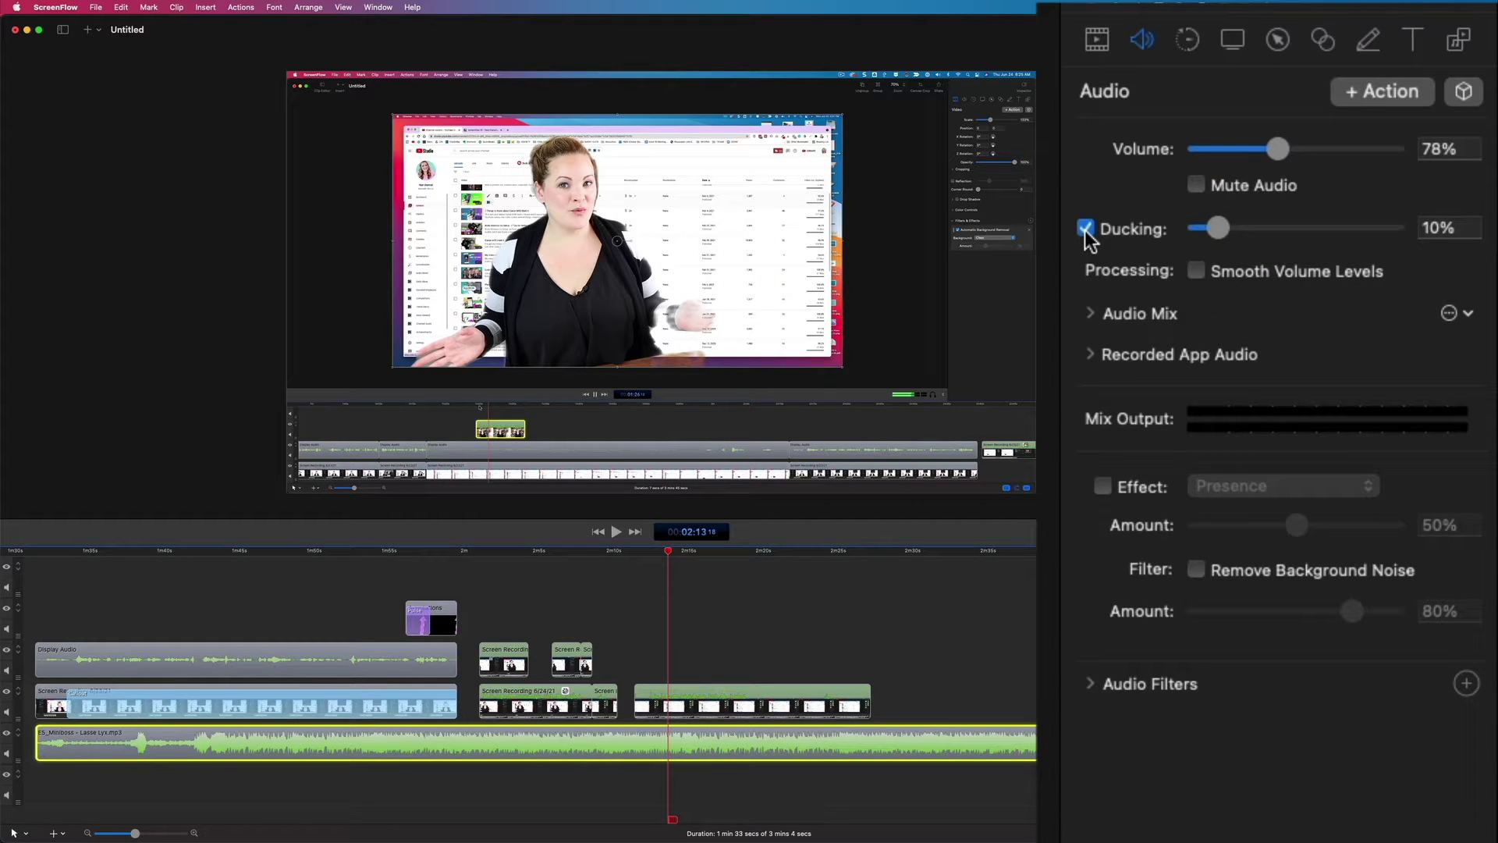
click(1085, 231)
click(1084, 231)
mouse_move(1217, 227)
mouse_down()
mouse_move(1274, 226)
mouse_move(1227, 229)
mouse_up()
click(1079, 226)
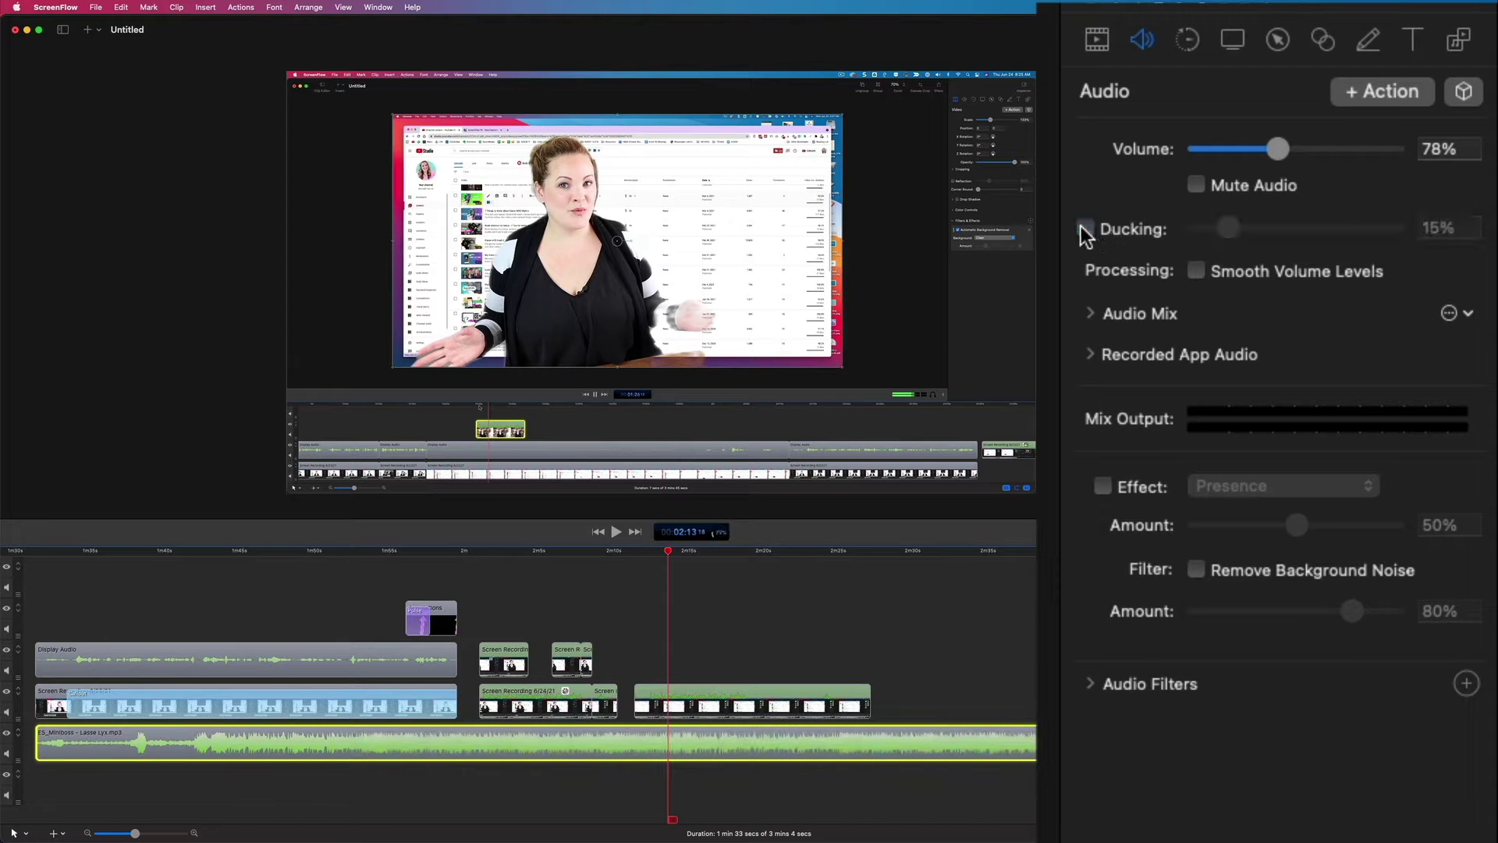
click(1189, 271)
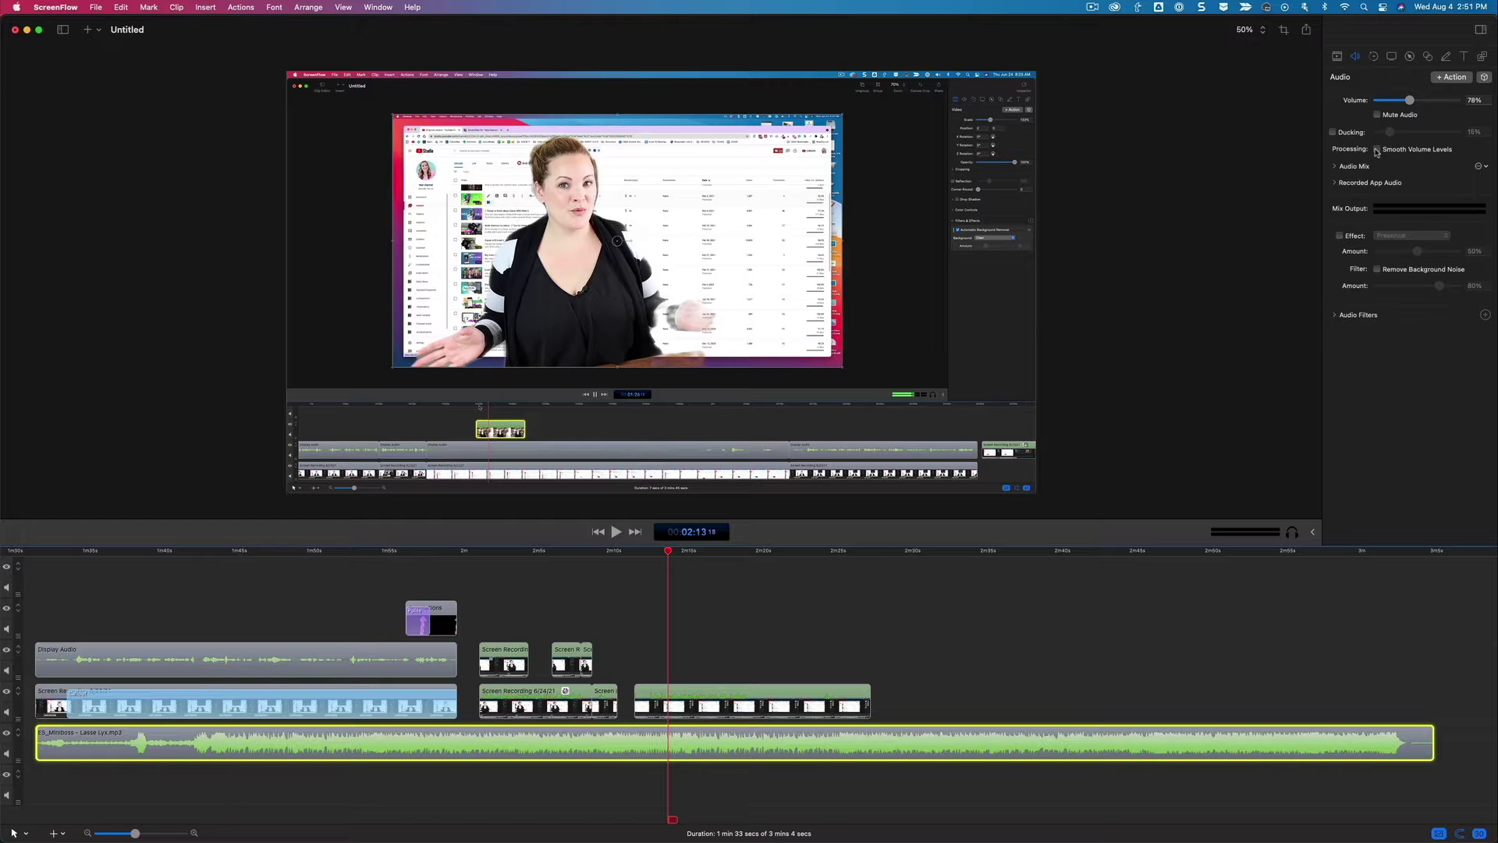
Step: Expand the Audio Mix channel settings for the music clip
click(1336, 166)
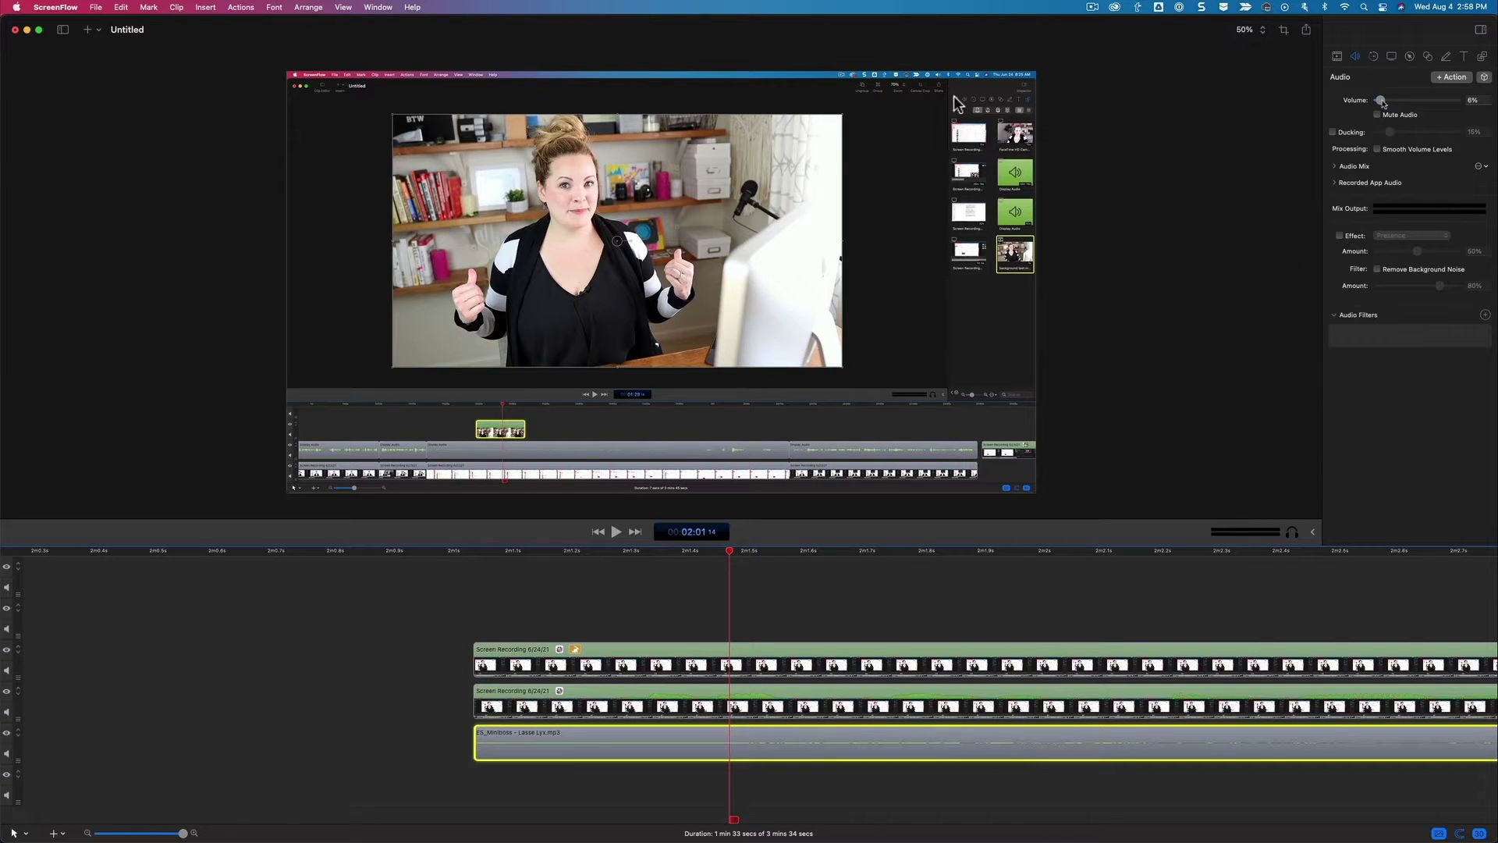
Step: Add an audio action to the music clip with its volume set to 7%
click(789, 787)
click(791, 756)
click(1455, 77)
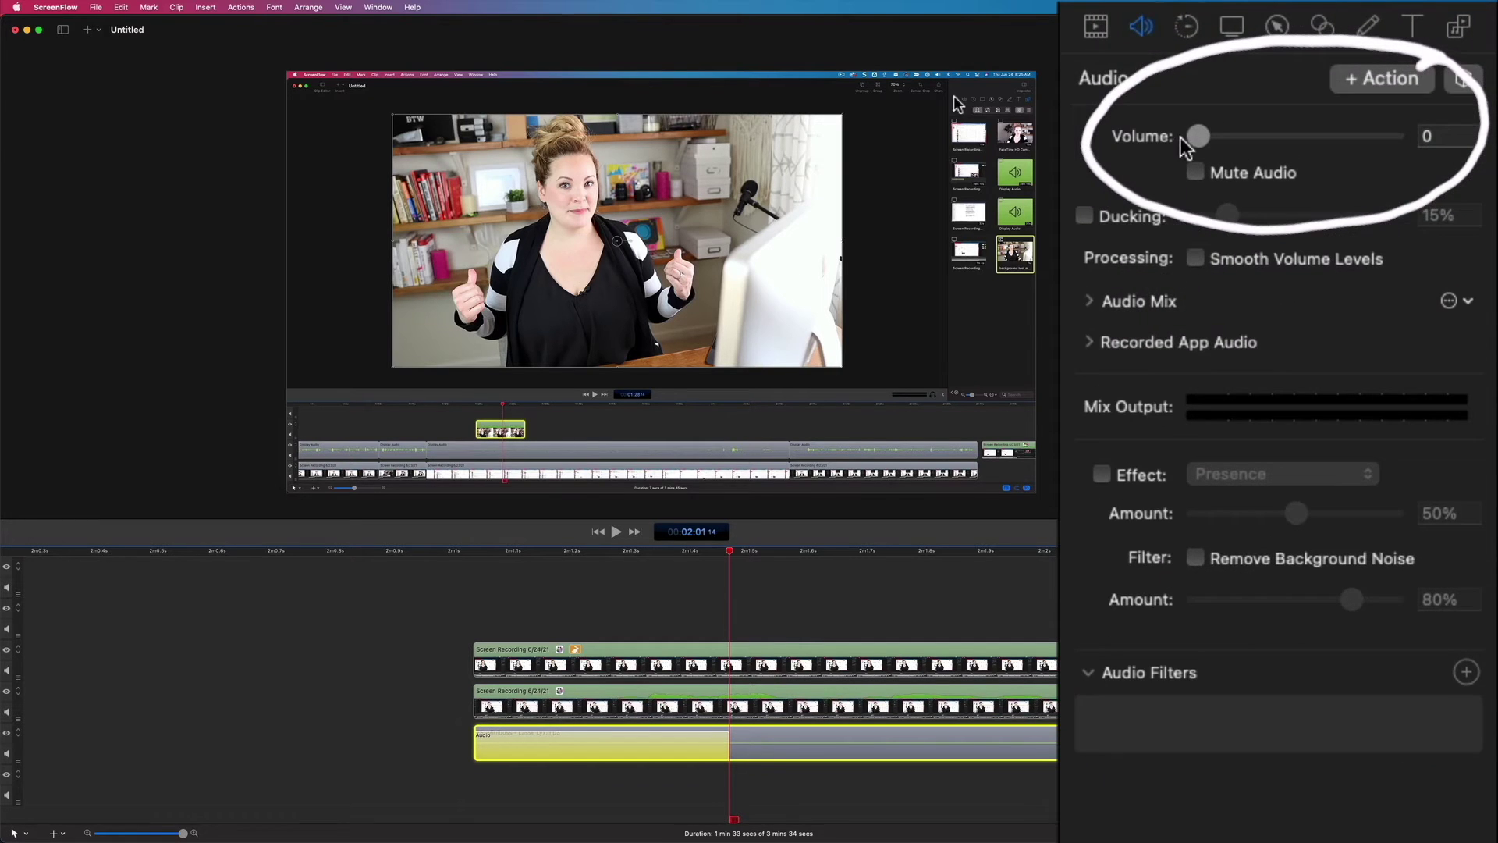
drag(1191, 134, 1196, 134)
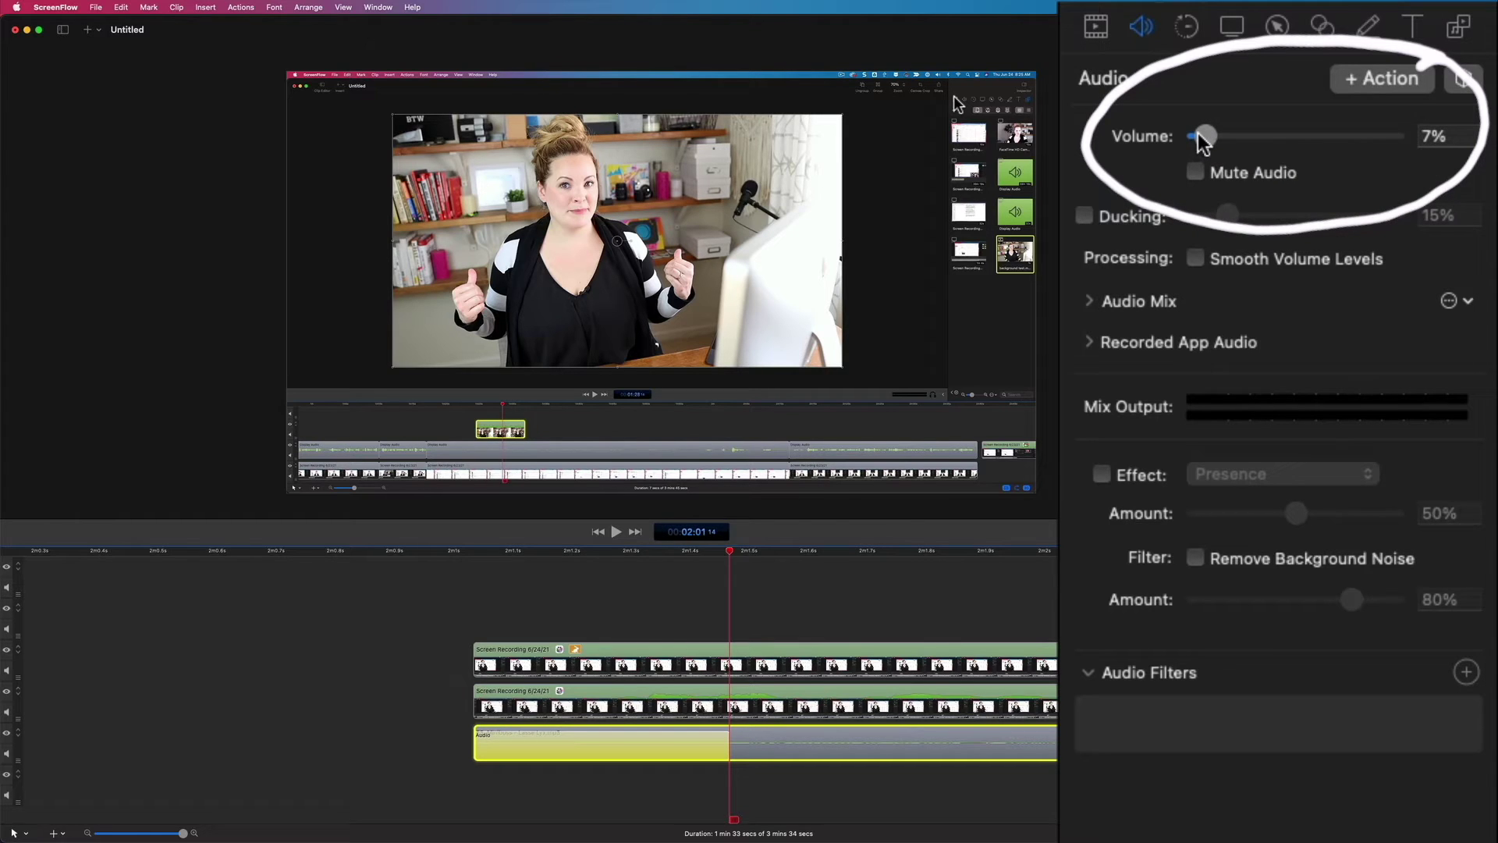
Step: Position the audio action near the clip's end and lengthen it to 2.2 seconds
drag(497, 554, 481, 554)
drag(528, 747, 877, 736)
drag(477, 553, 908, 553)
click(986, 552)
drag(943, 748, 616, 755)
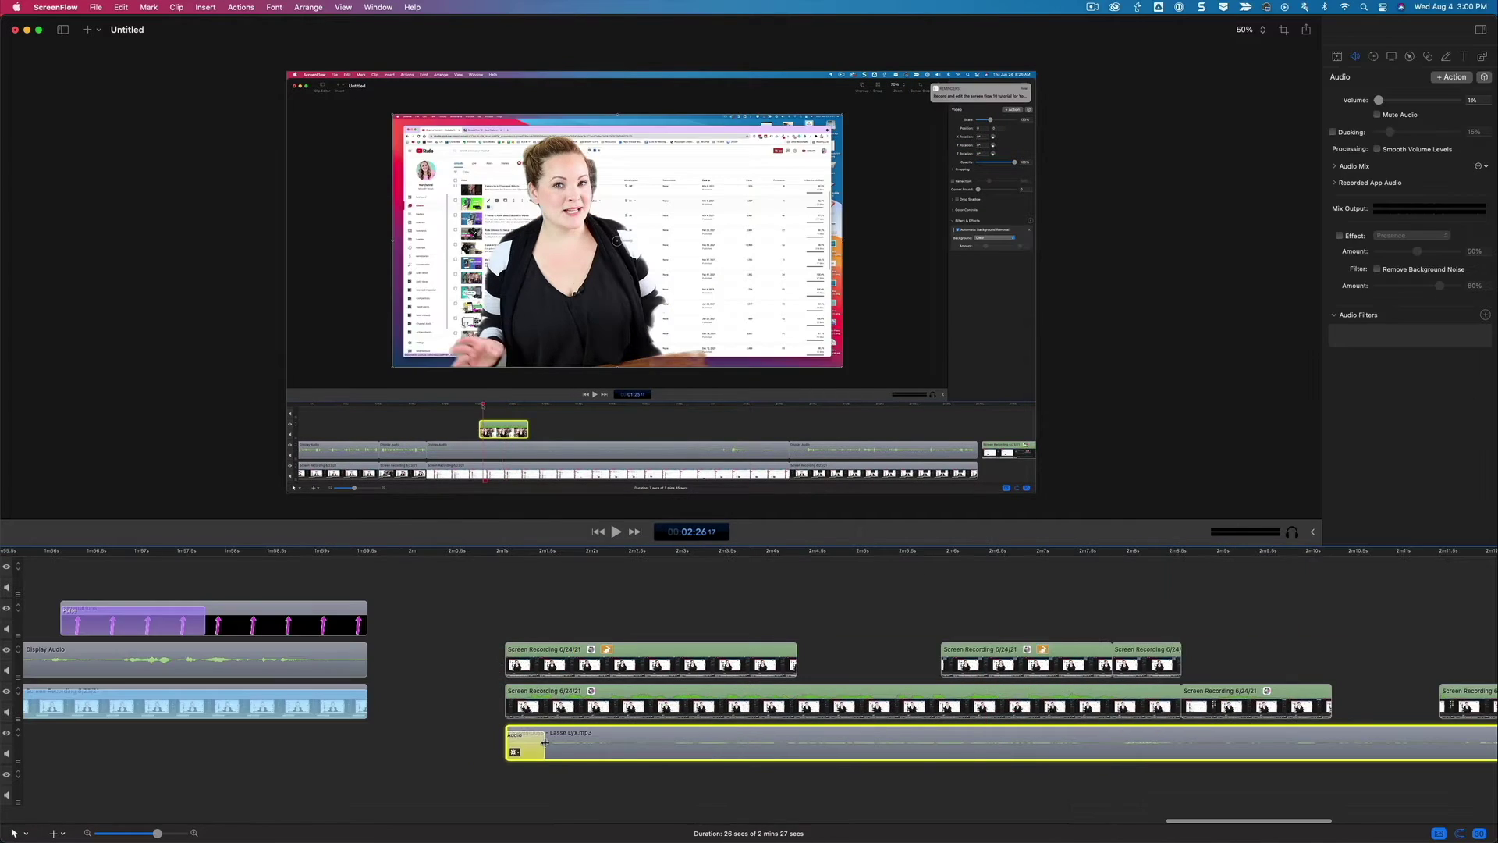
drag(547, 739, 756, 739)
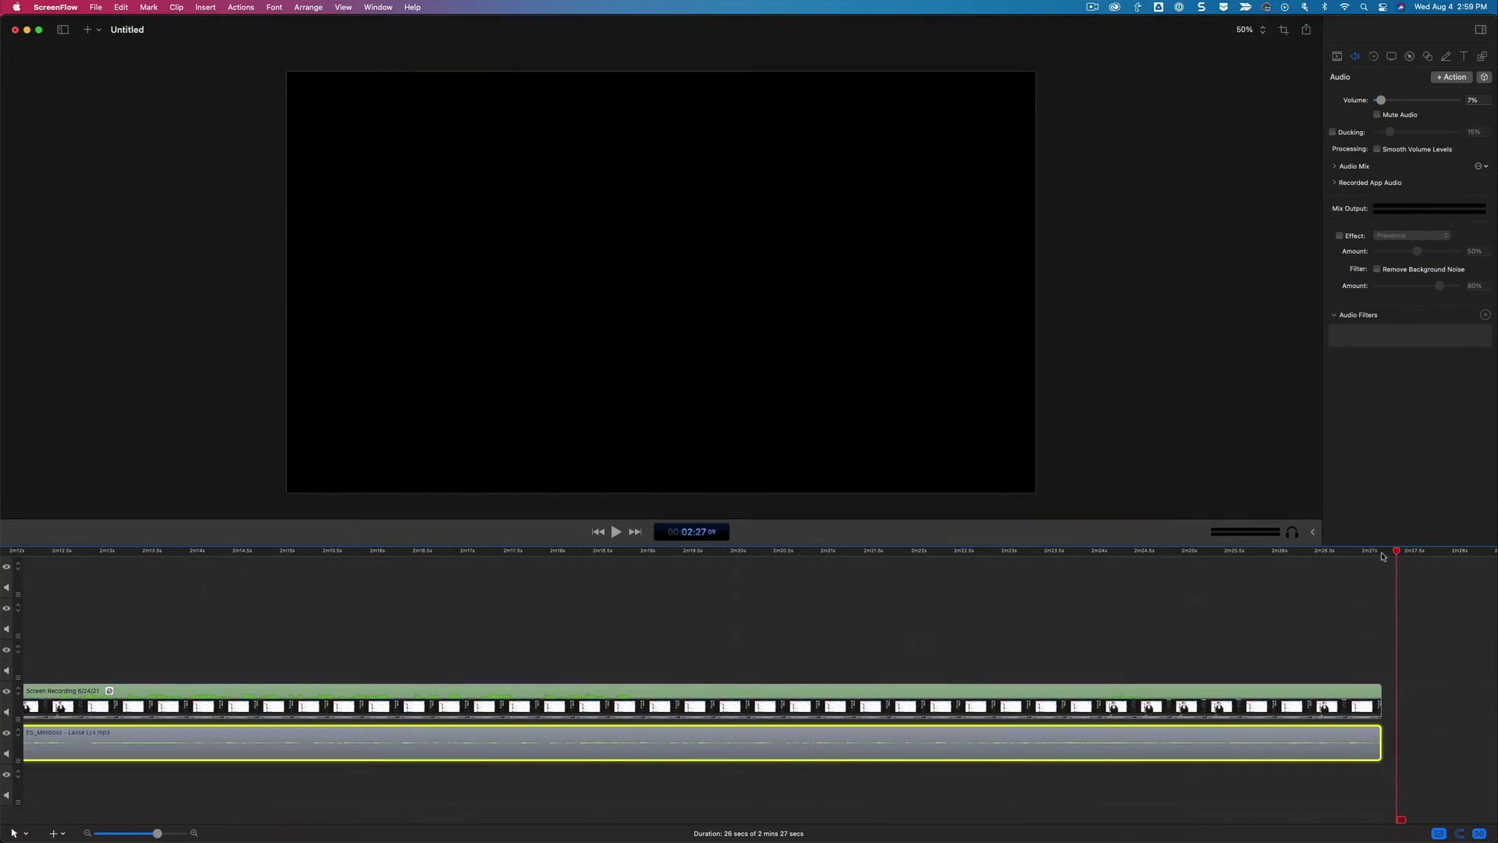
Step: Lower the ending audio action's music volume to about 5% and preview from 2m23s
drag(1382, 554, 1103, 594)
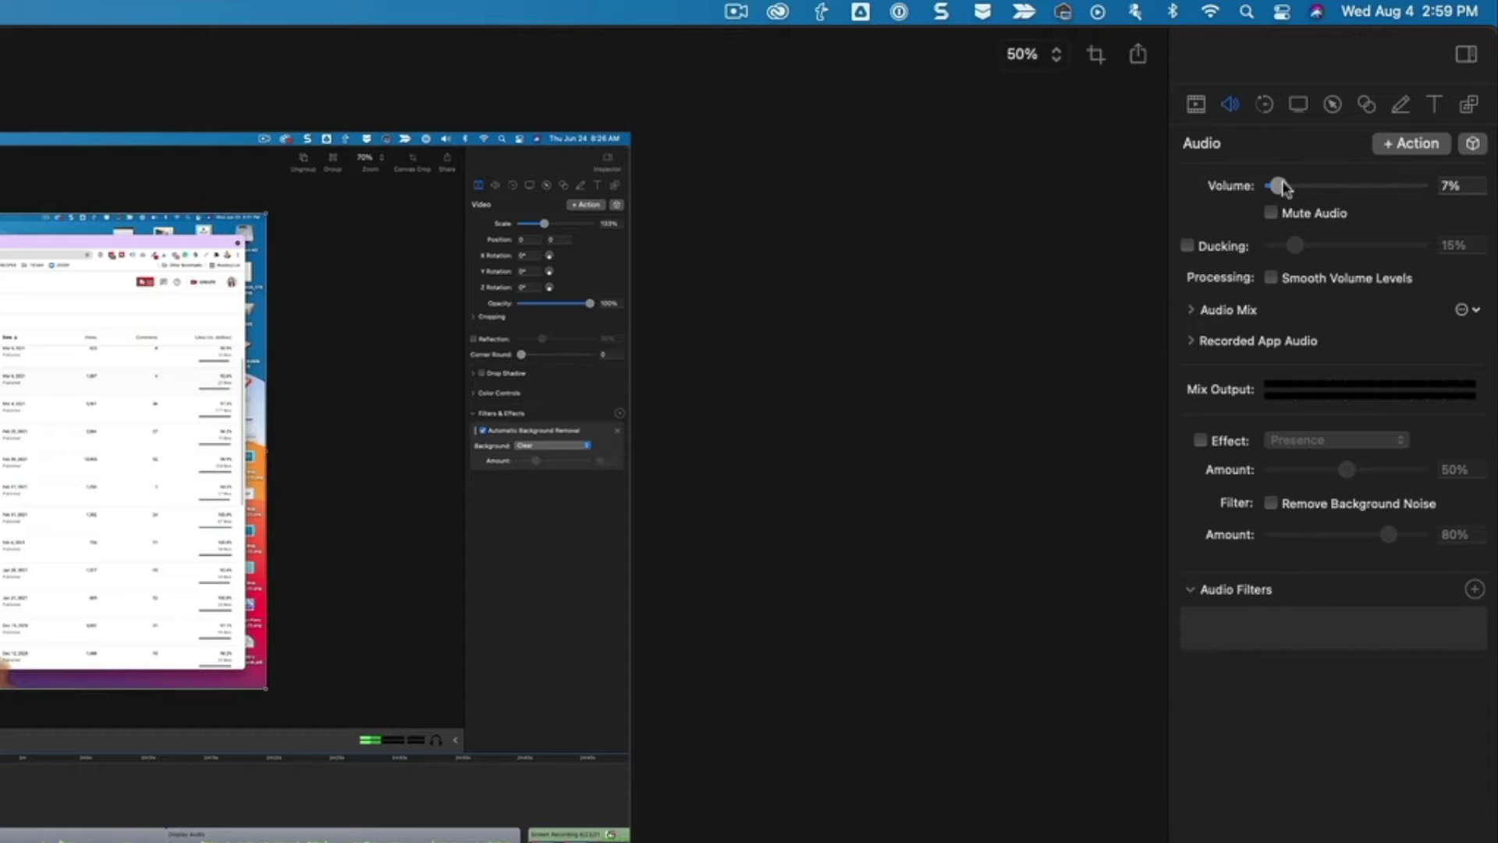
drag(1280, 187, 1275, 187)
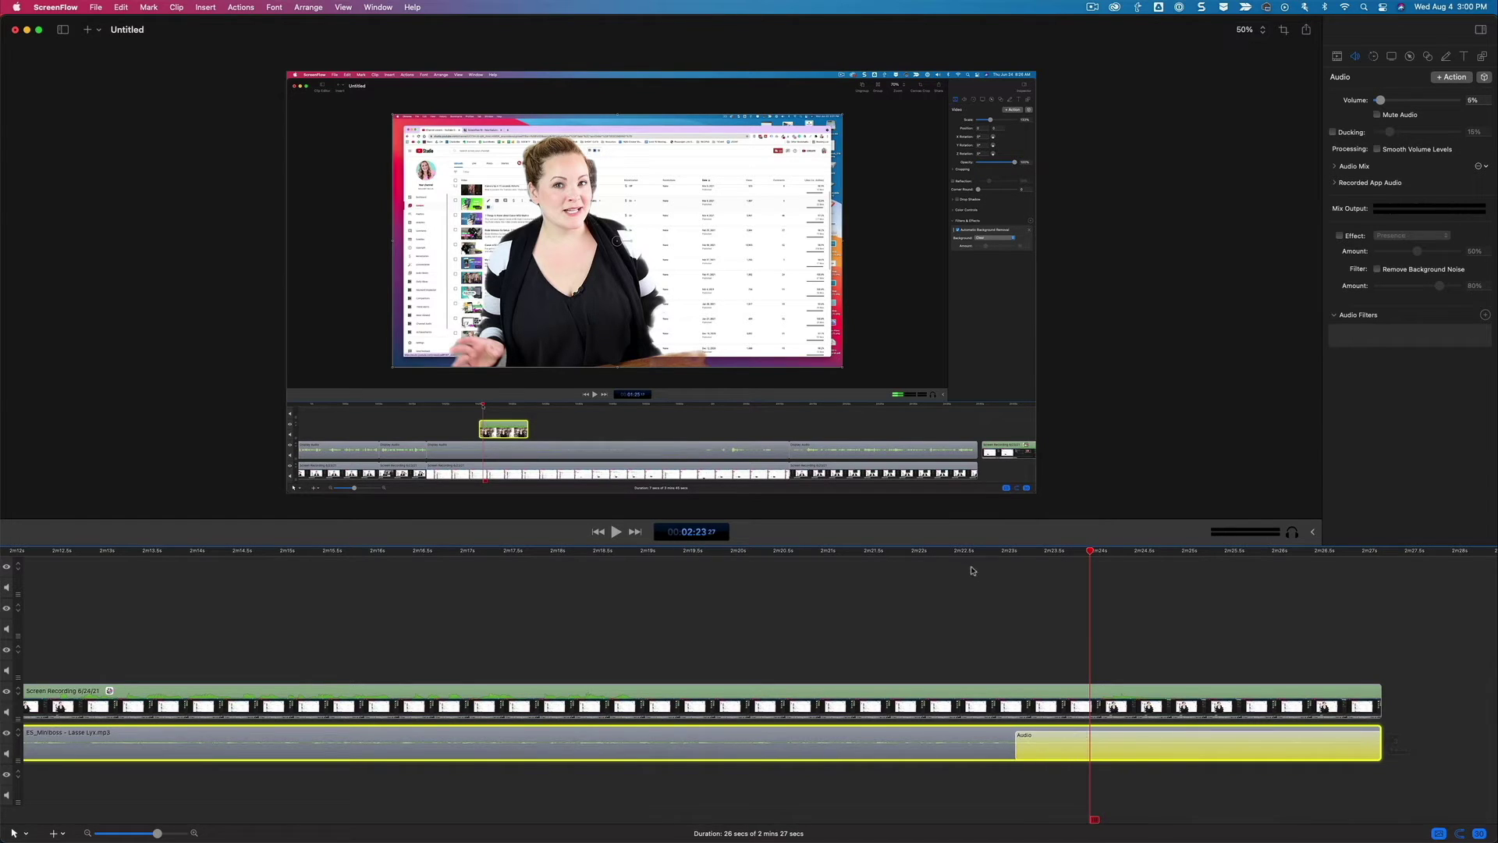
drag(985, 554, 1126, 557)
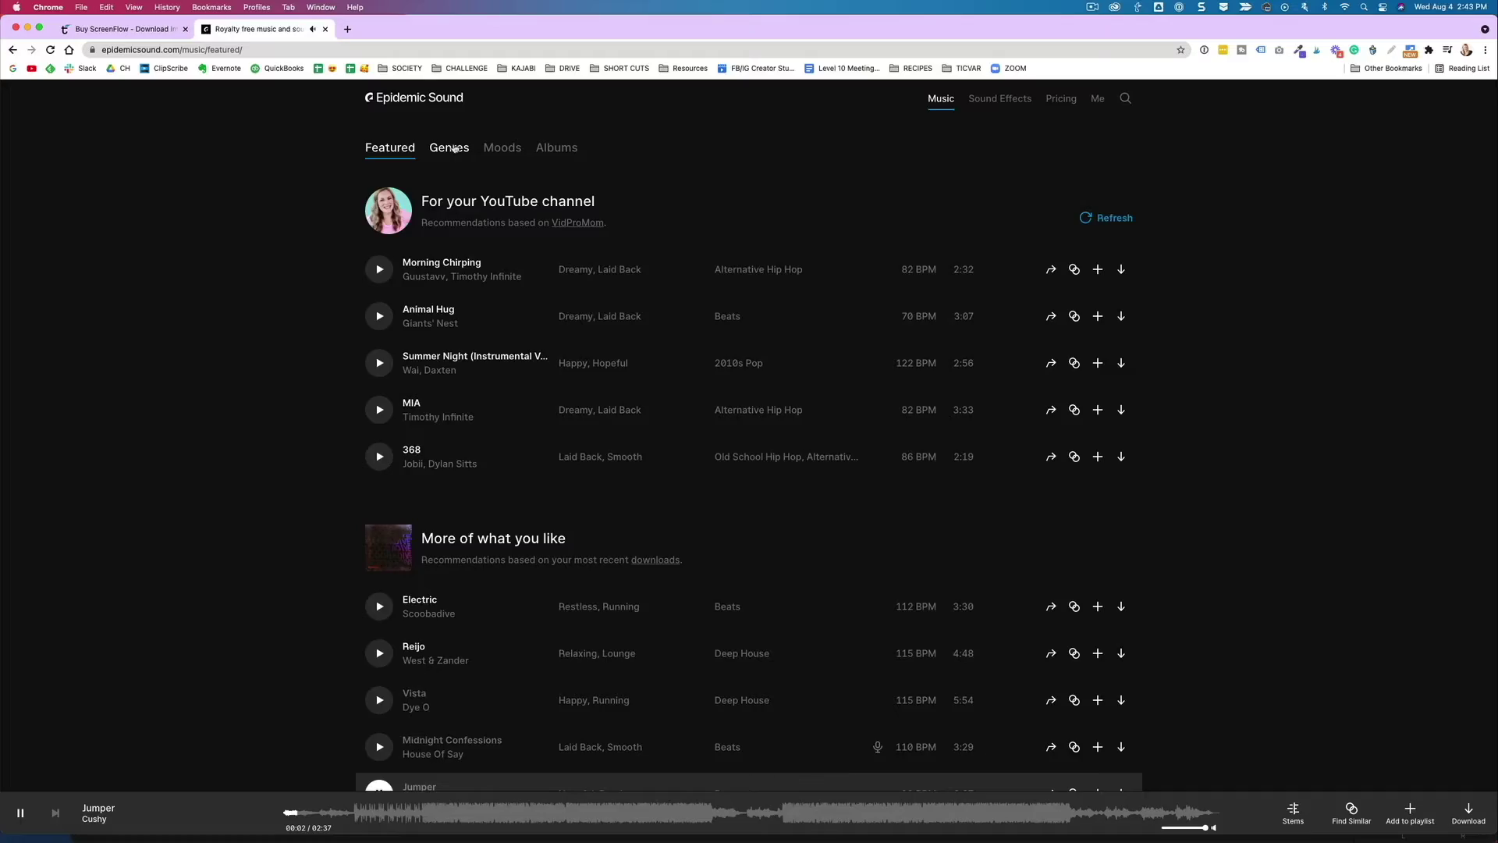
Step: Open Epidemic Sound's Quirky mood and preview Glass Marbles on Plaid and the second track
click(453, 149)
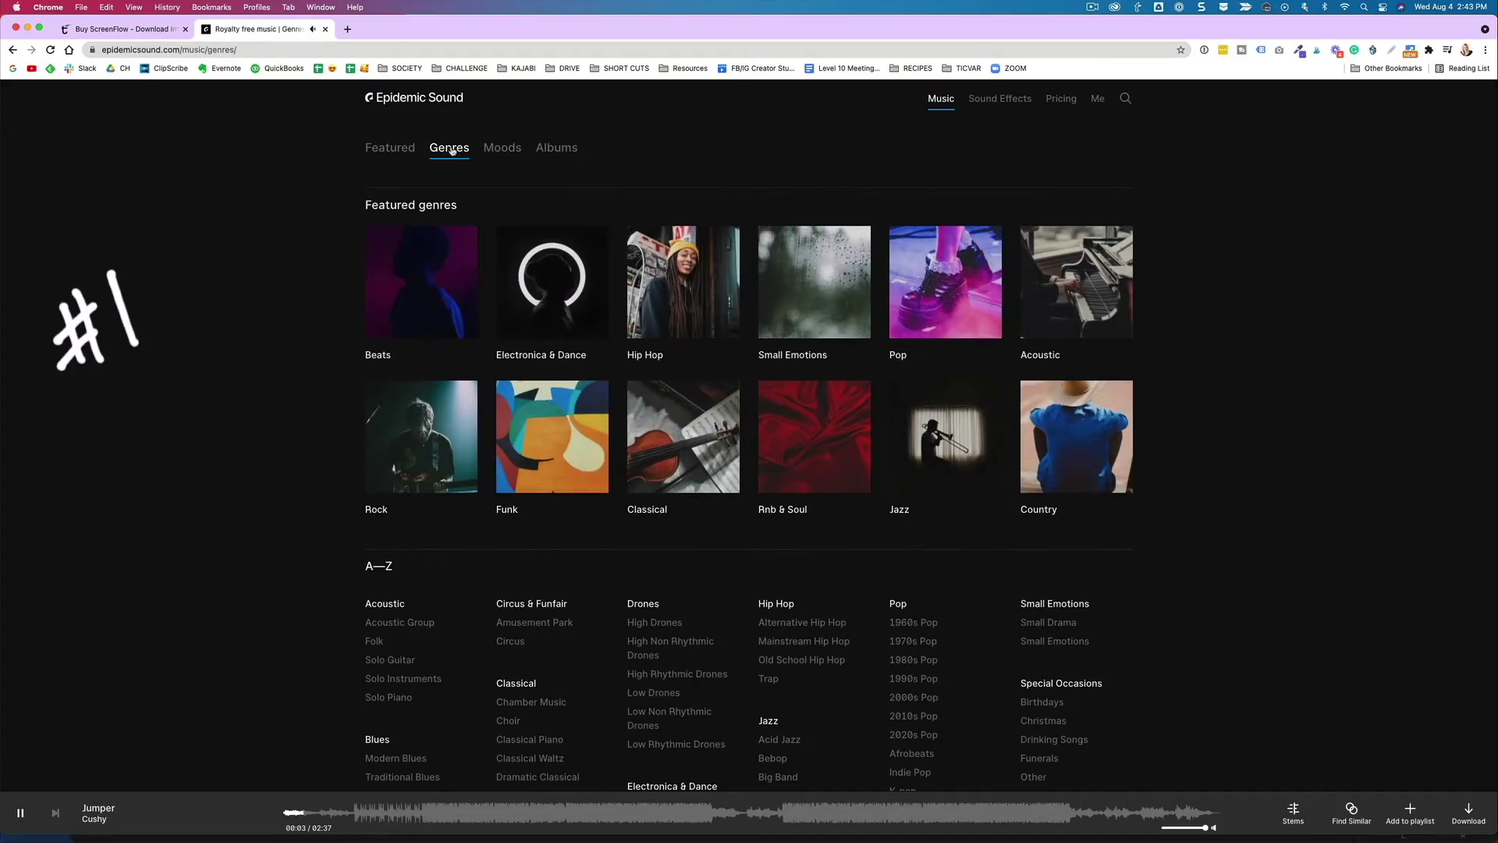
click(514, 151)
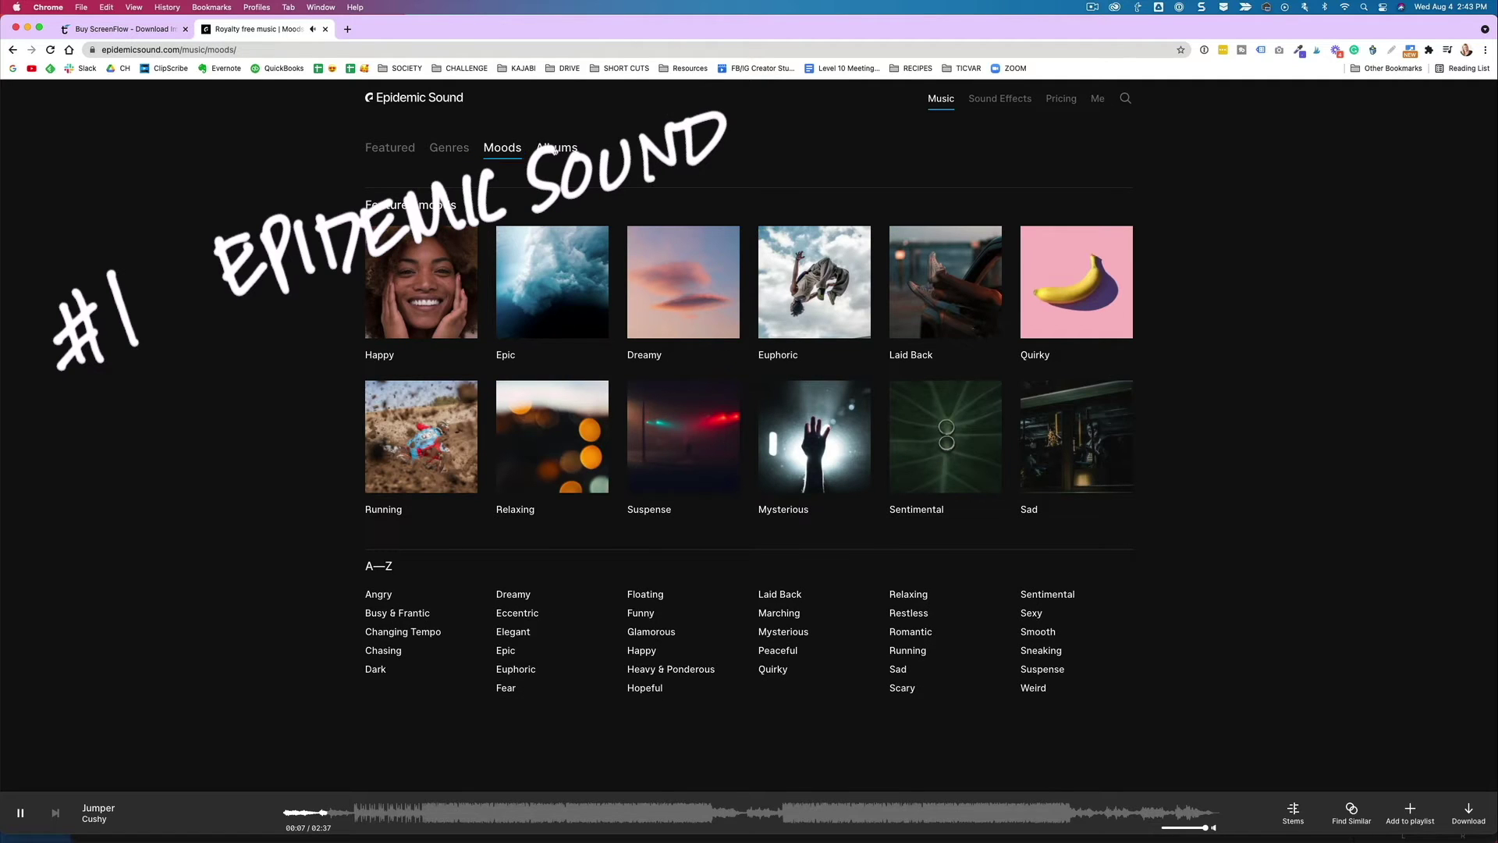
click(554, 149)
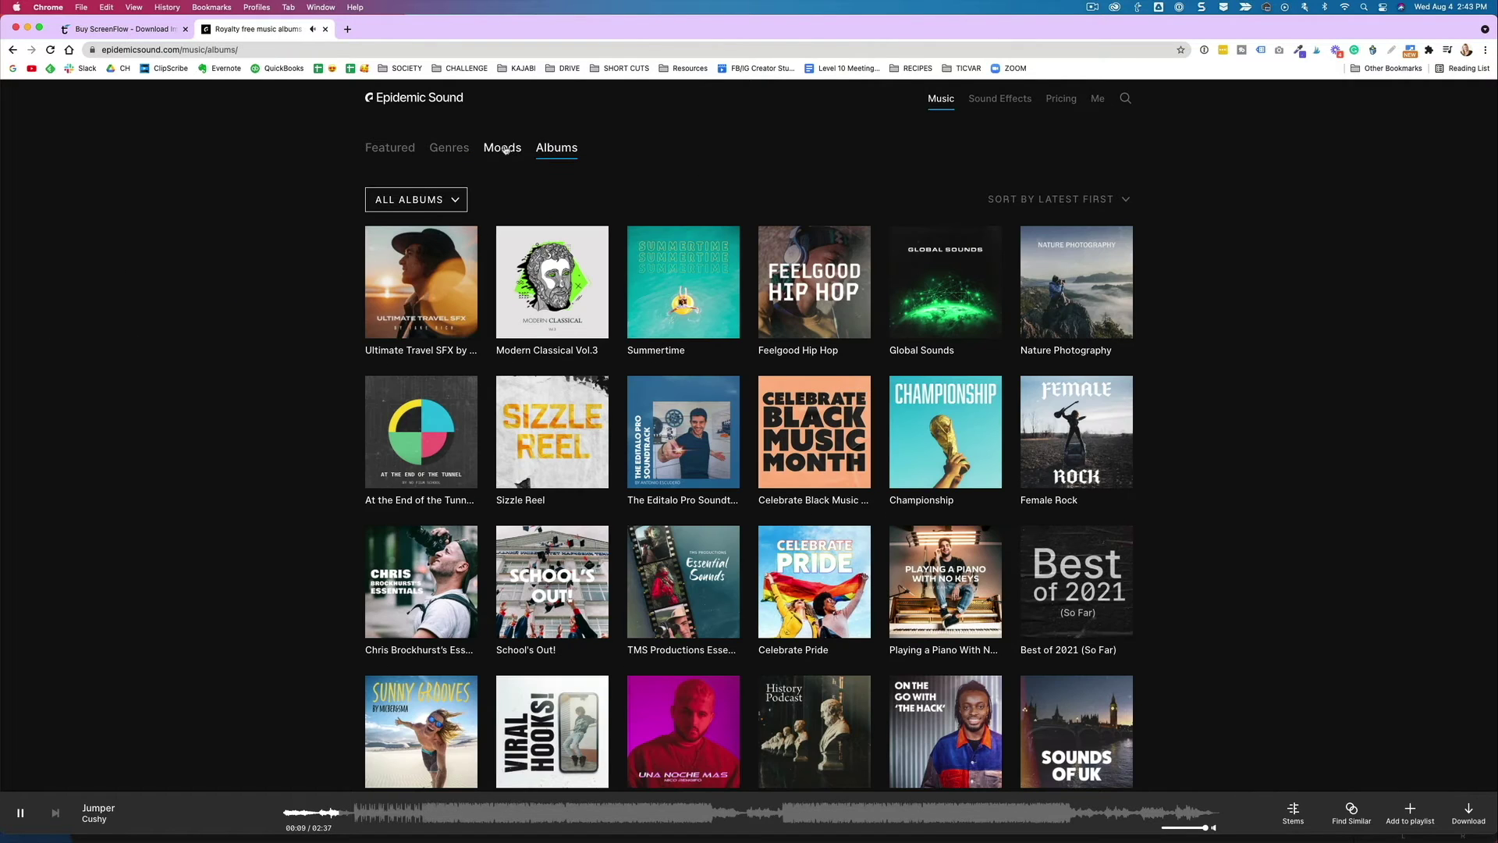
click(504, 150)
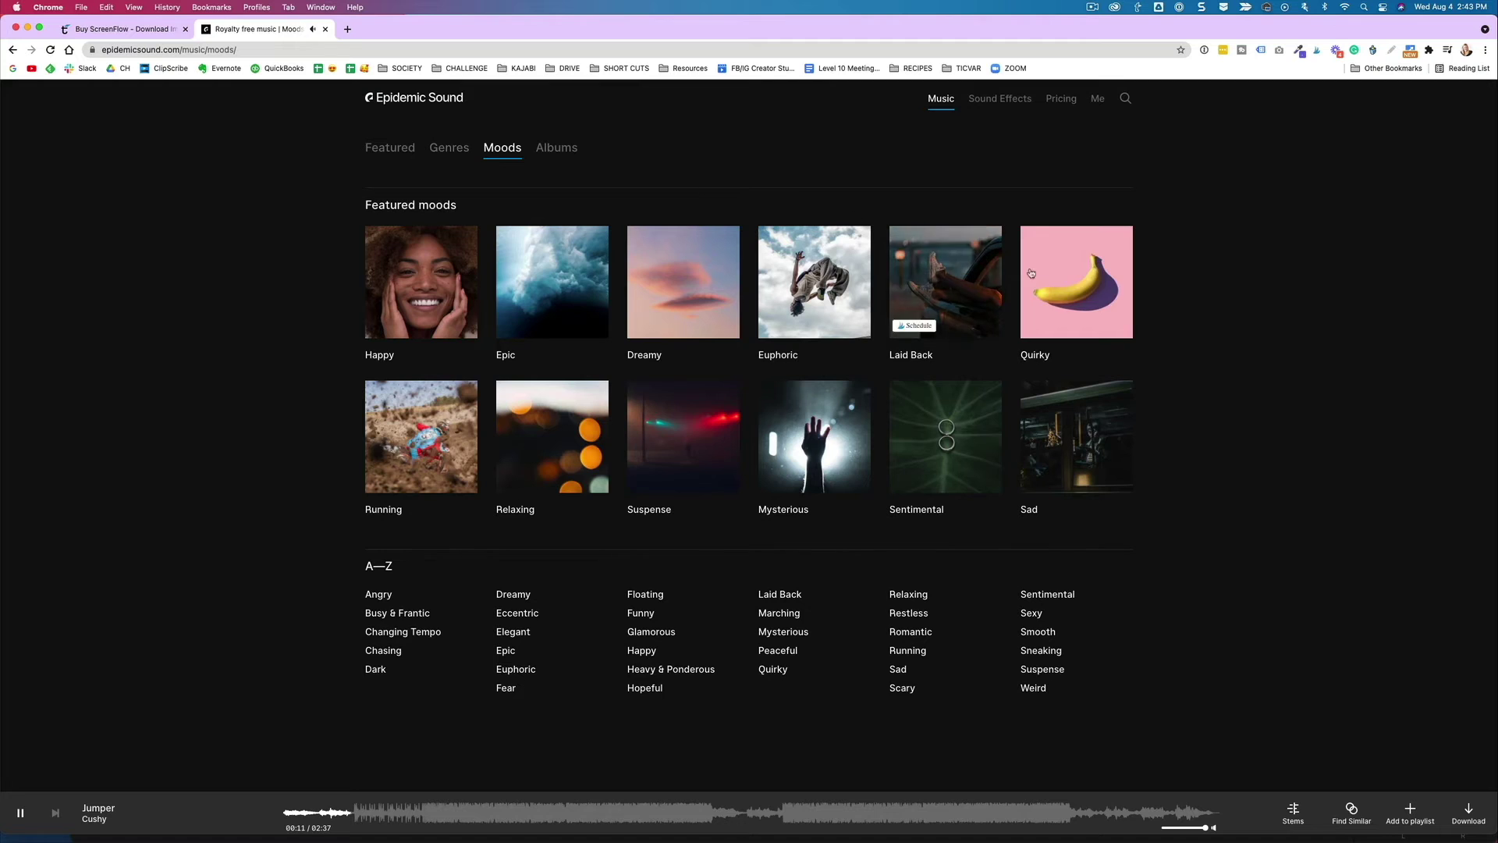
click(1059, 279)
click(378, 358)
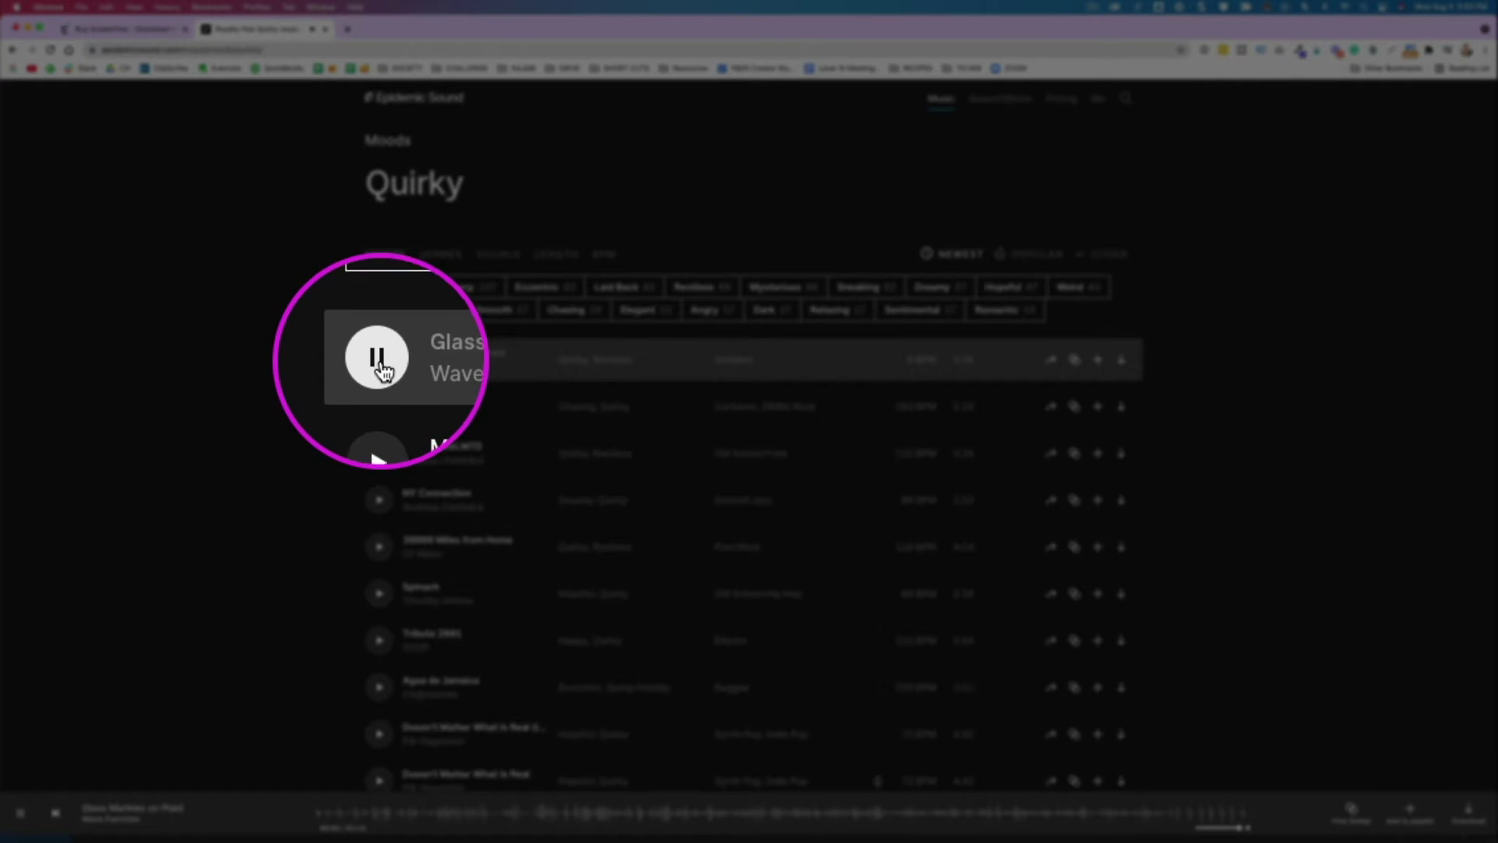
click(379, 405)
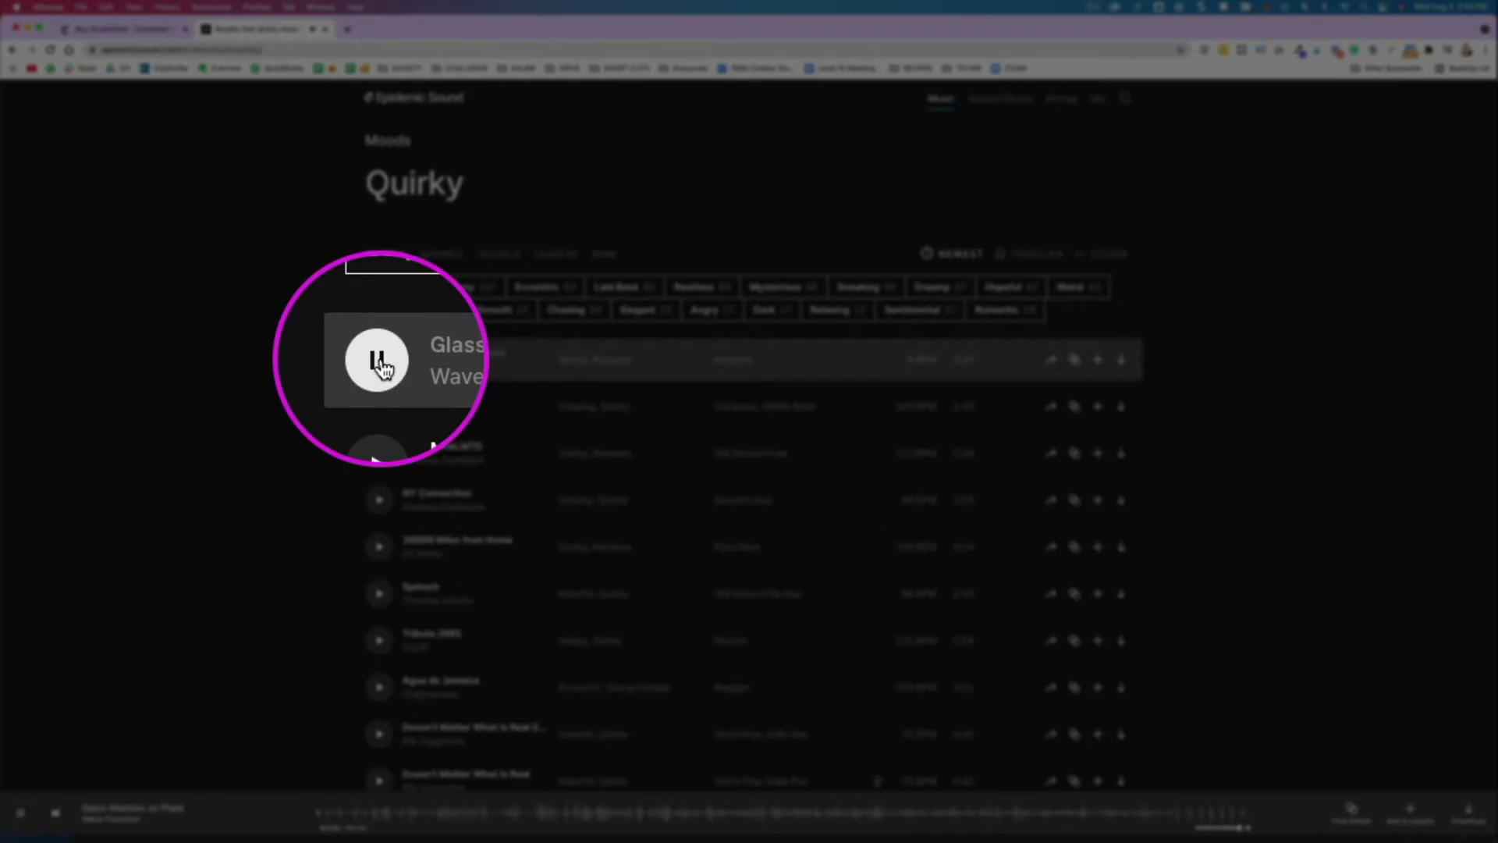
Step: Preview Miniboss by Lasse Lyx and download its full mix as an mp3
click(378, 405)
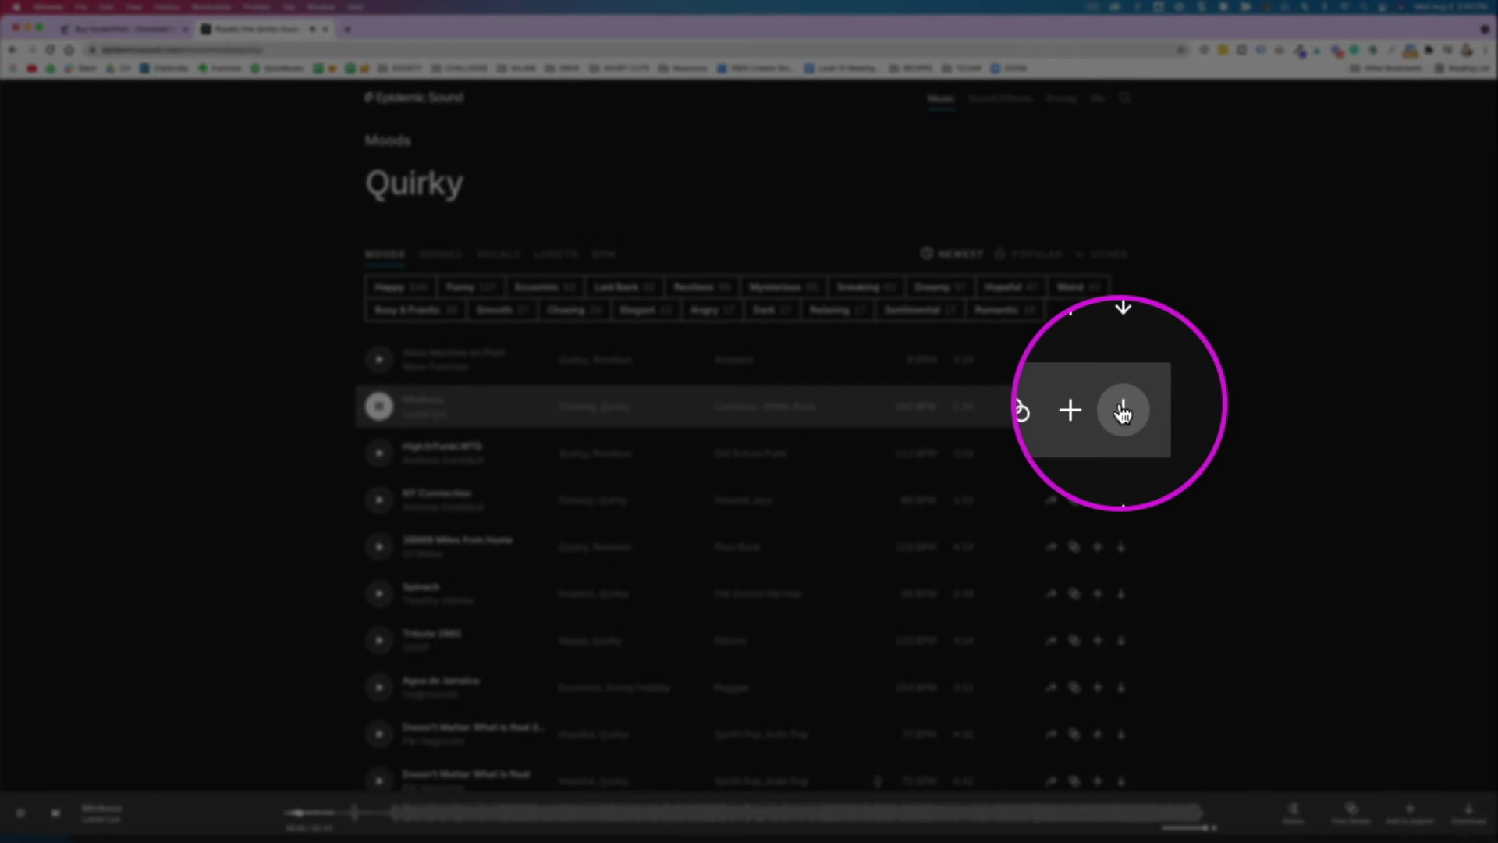
click(1121, 406)
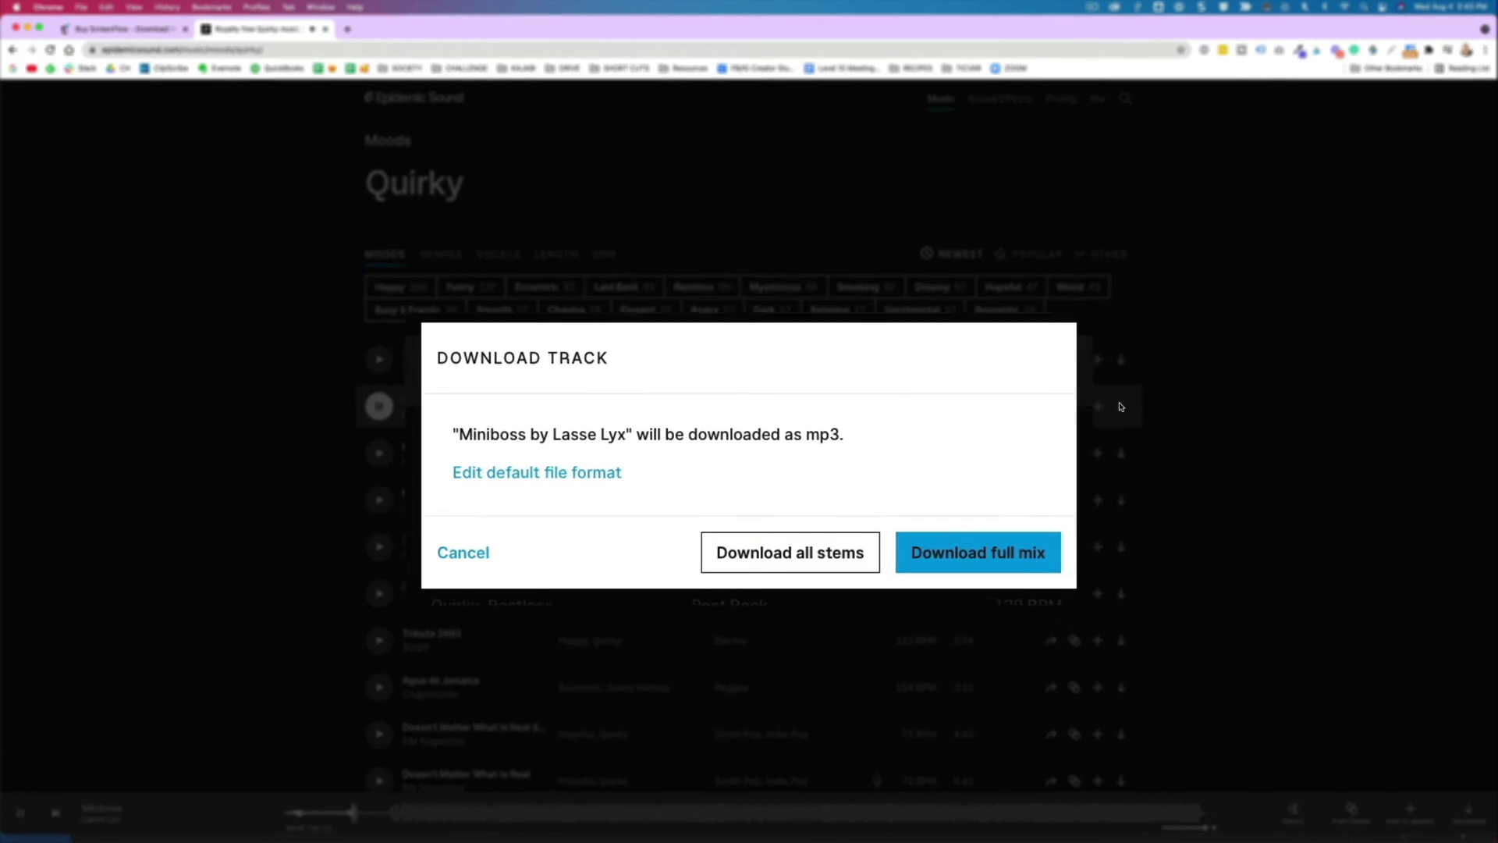
click(1022, 562)
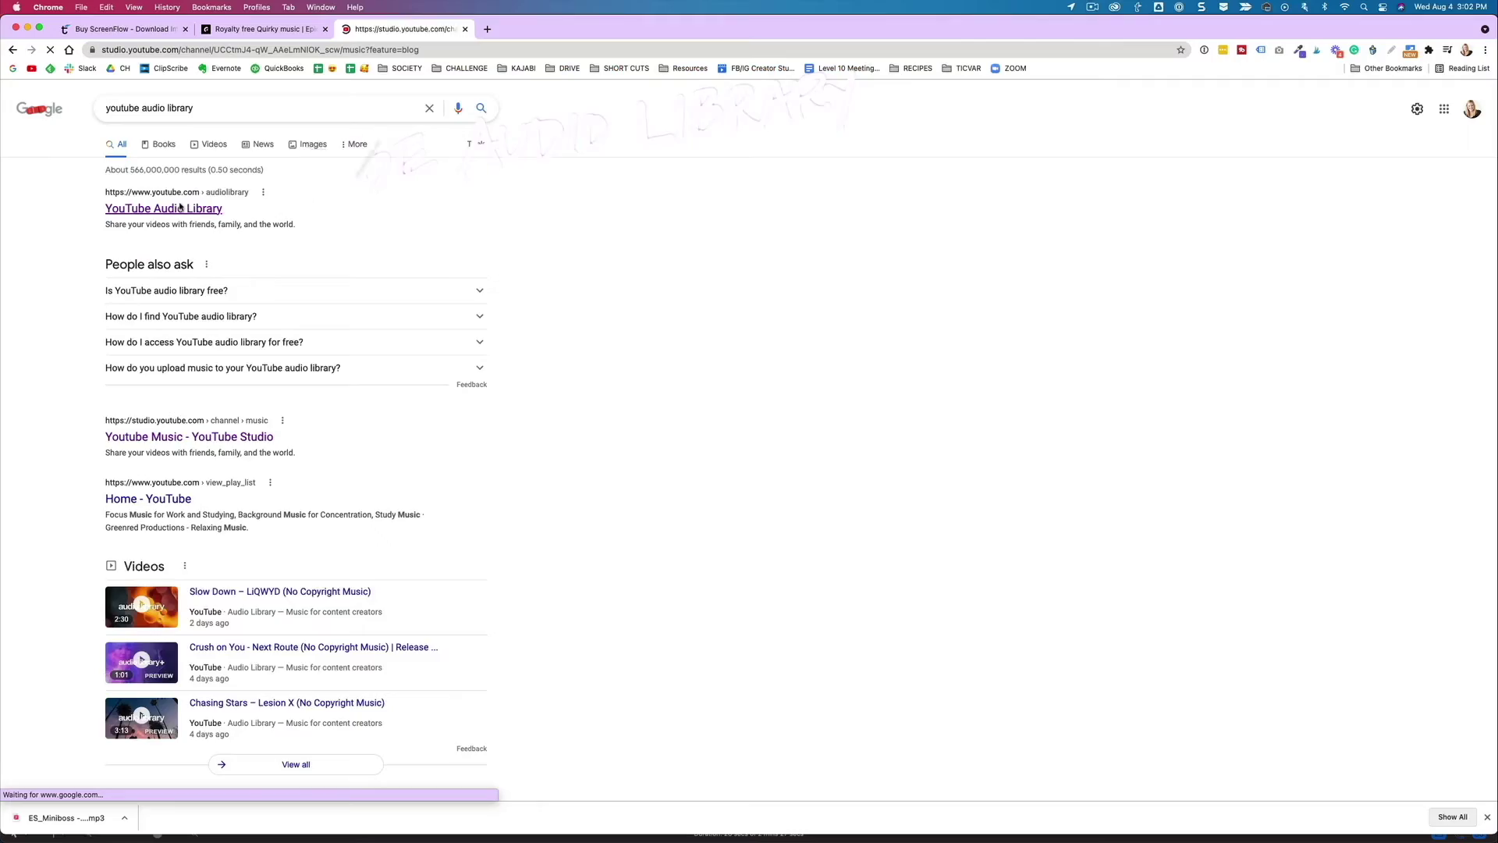
Step: Open YouTube Audio Library from the search results, check Sound effects, then show Free music
click(179, 207)
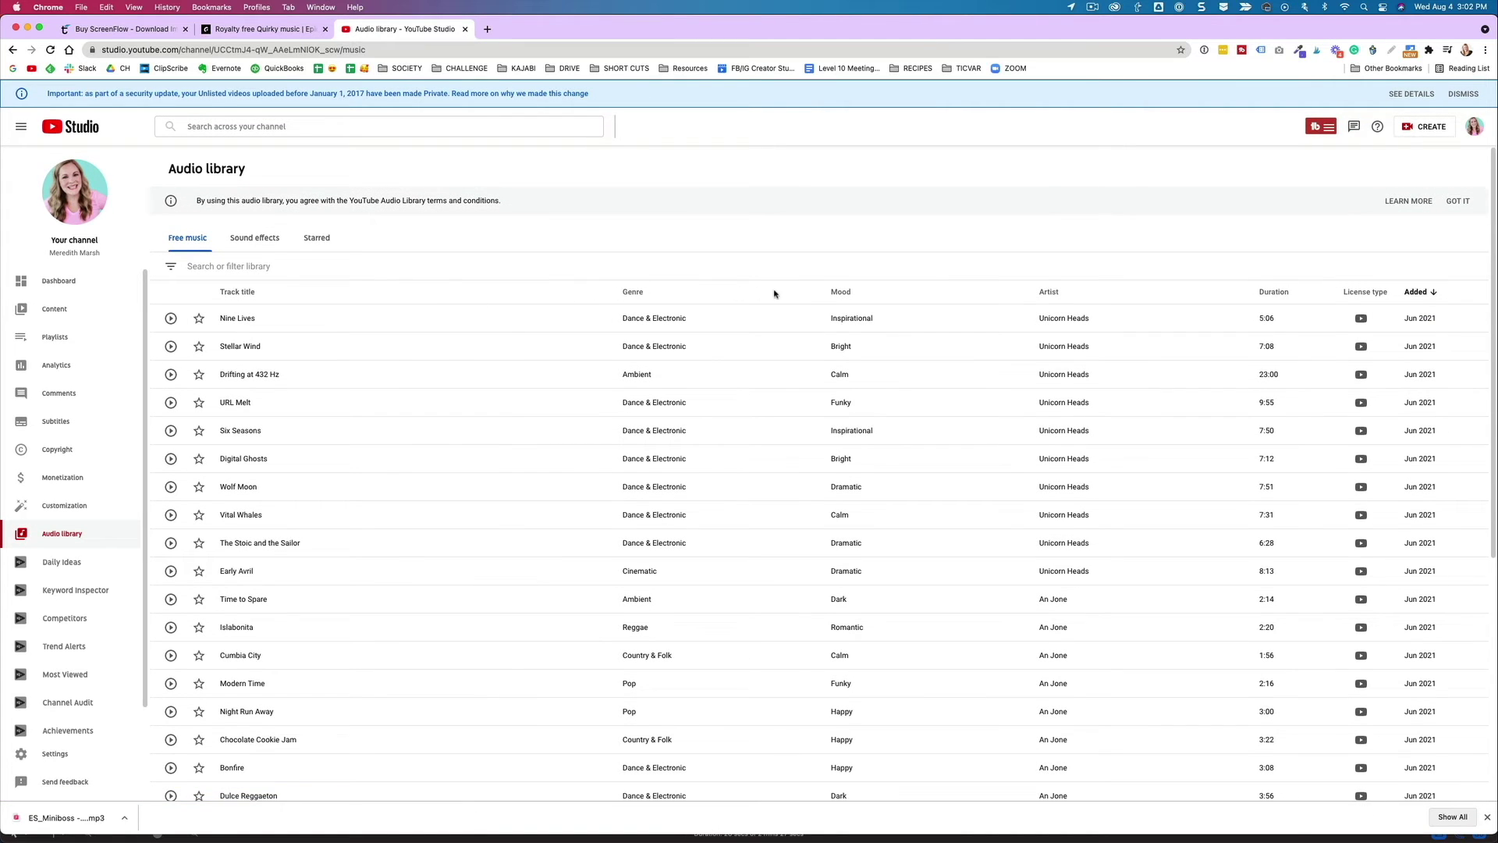
click(265, 239)
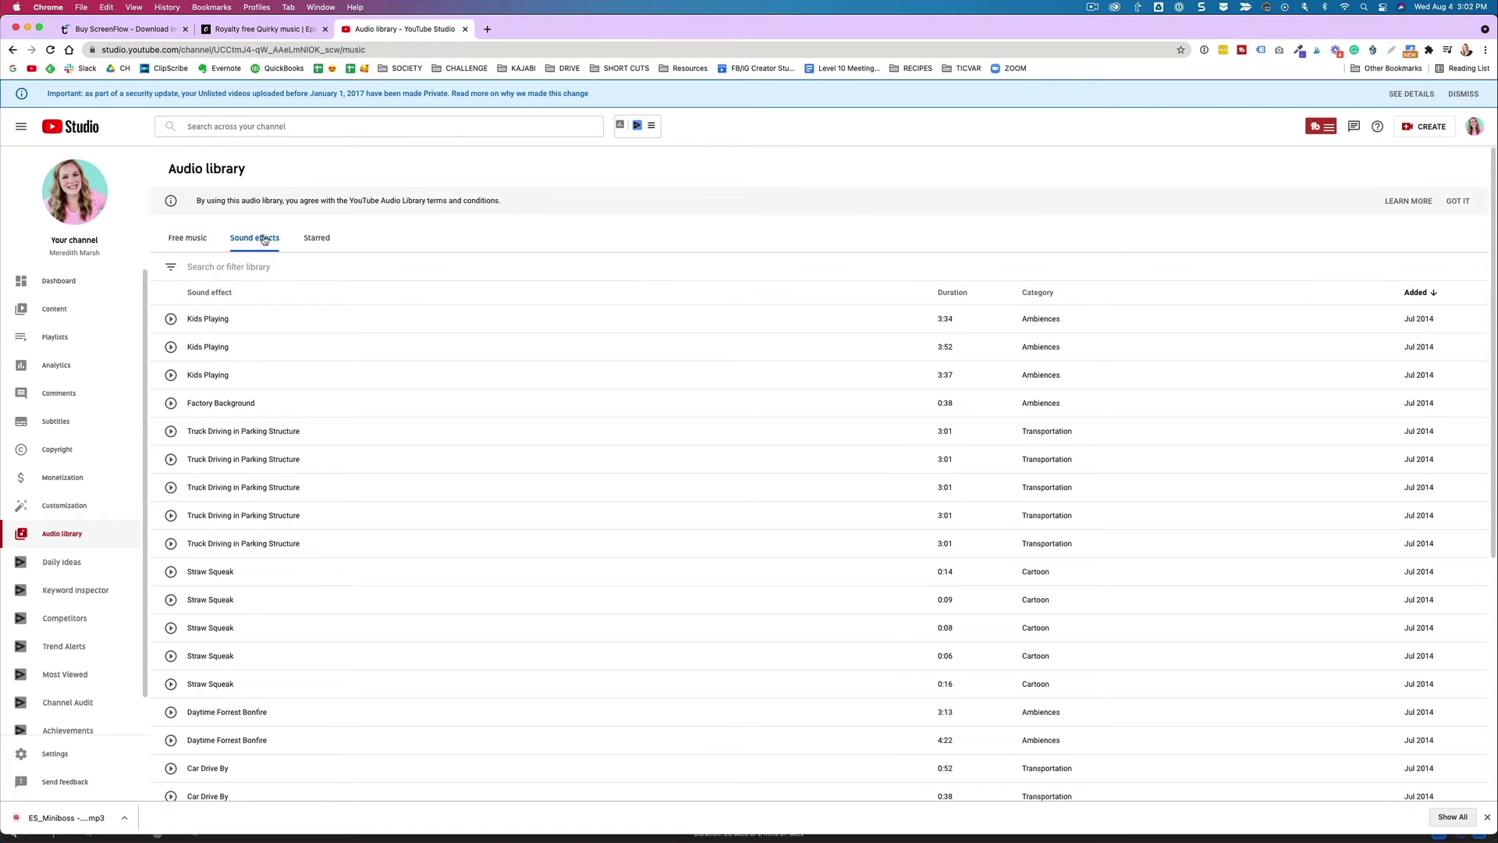
click(194, 245)
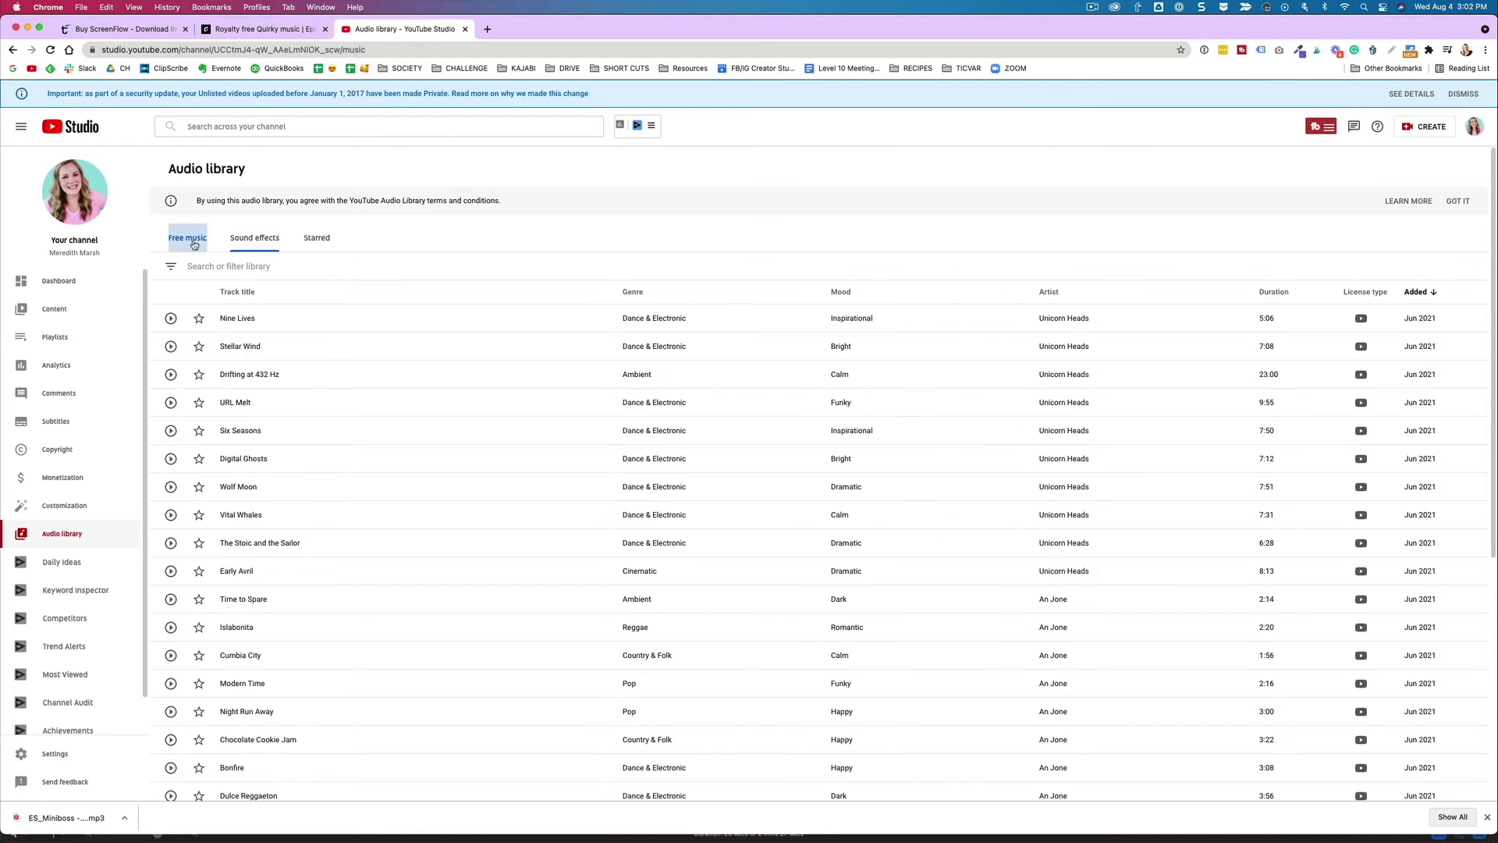